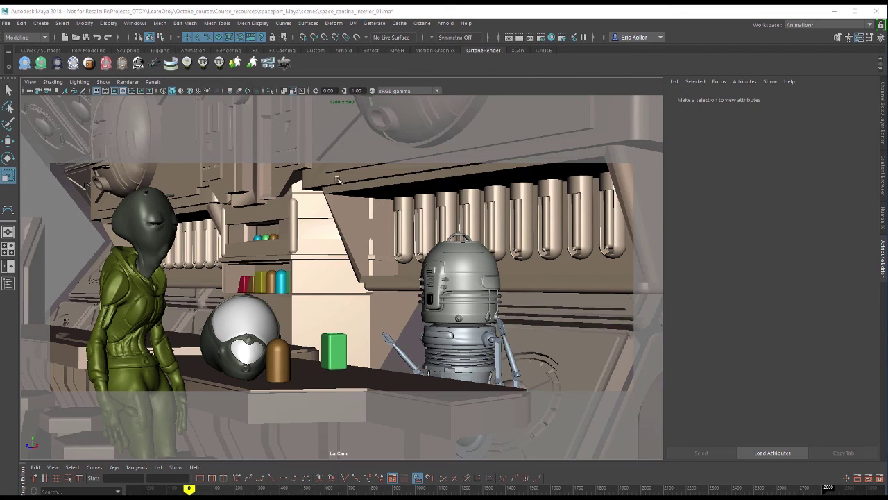
Preview the viewport in OctaneRender, then switch back to Viewport 2.0.
left_click(128, 82)
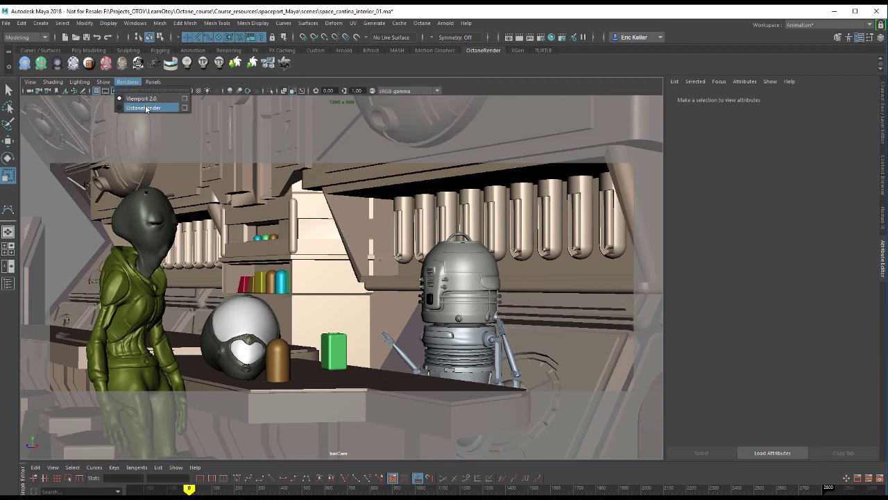
left_click(145, 108)
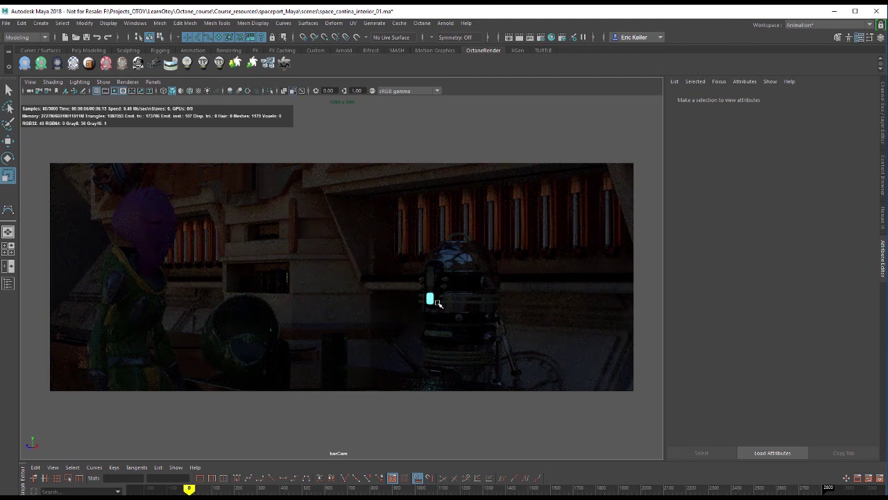
left_click(129, 82)
left_click(139, 97)
Look through the persp camera and pull back to a wide shot of the bar and stools.
left_click(152, 82)
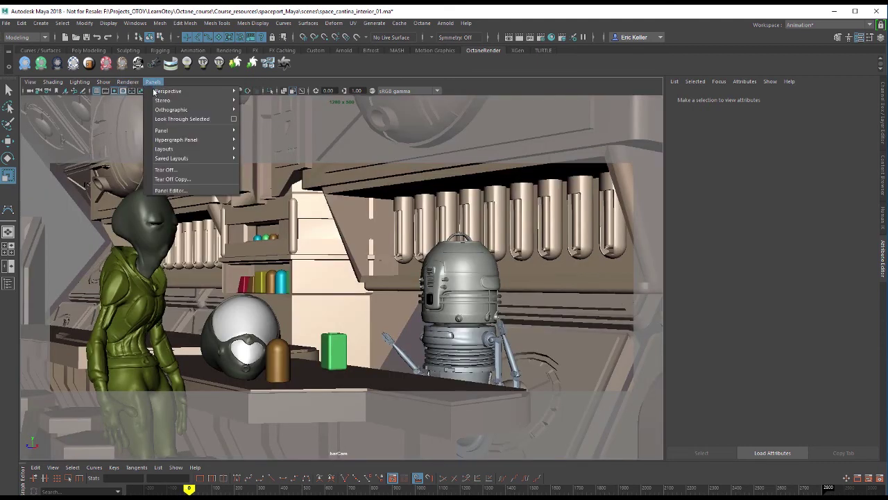
mouse_move(156, 92)
left_click(266, 98)
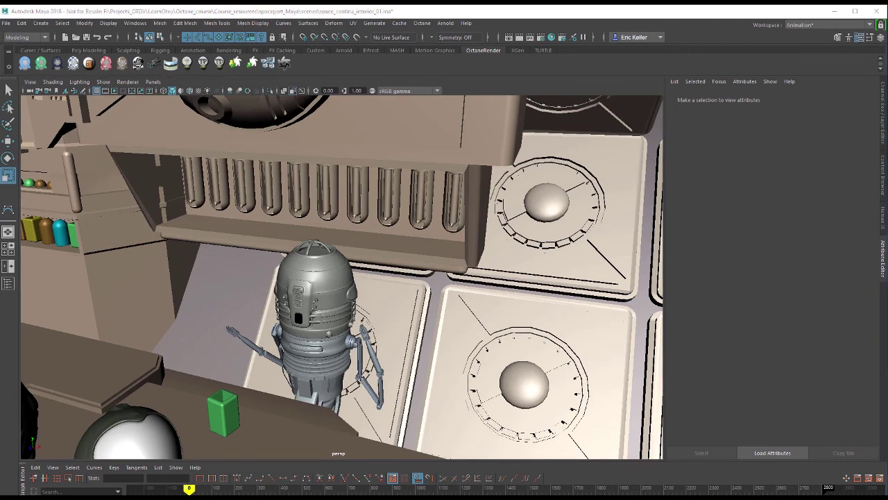
left_click_drag(326, 278, 254, 227, "alt")
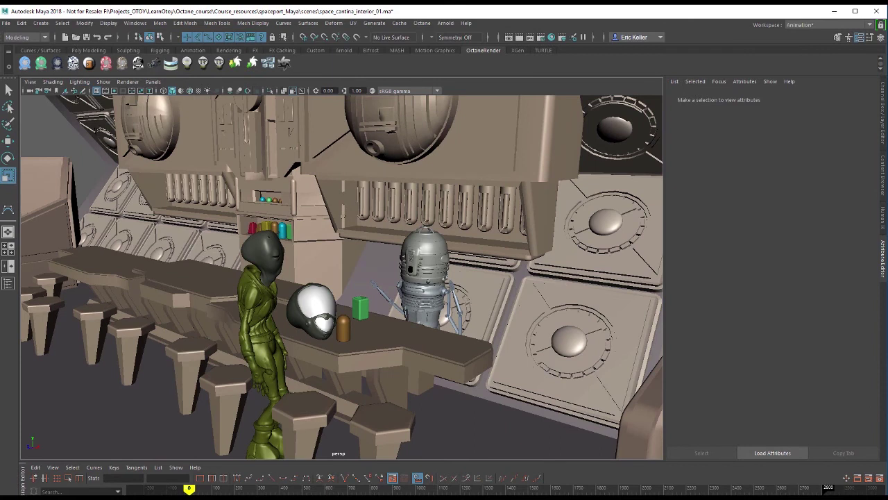
Add a polygon torus and move it above the bar near the robot.
left_click(40, 24)
mouse_move(68, 56)
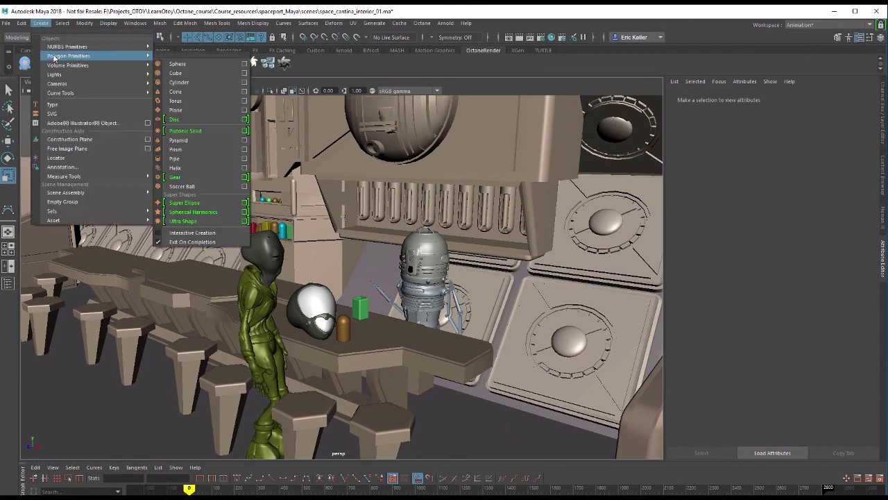
left_click(182, 100)
key("w")
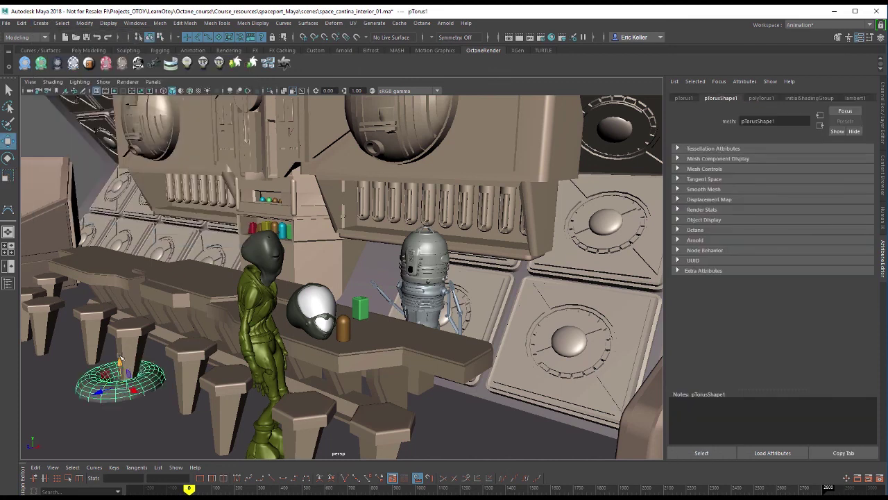
left_click_drag(119, 360, 428, 228)
Set the torus Section Radius to 0.1 and slide it left along X.
left_click(883, 137)
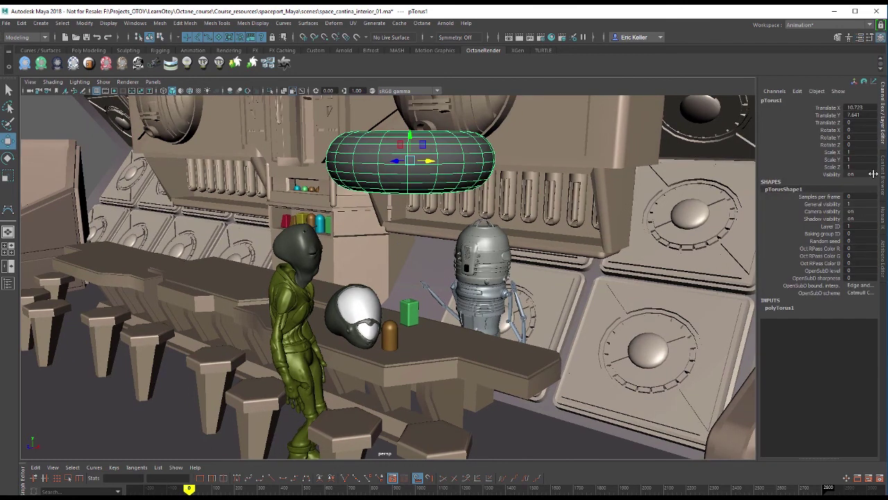
left_click(779, 307)
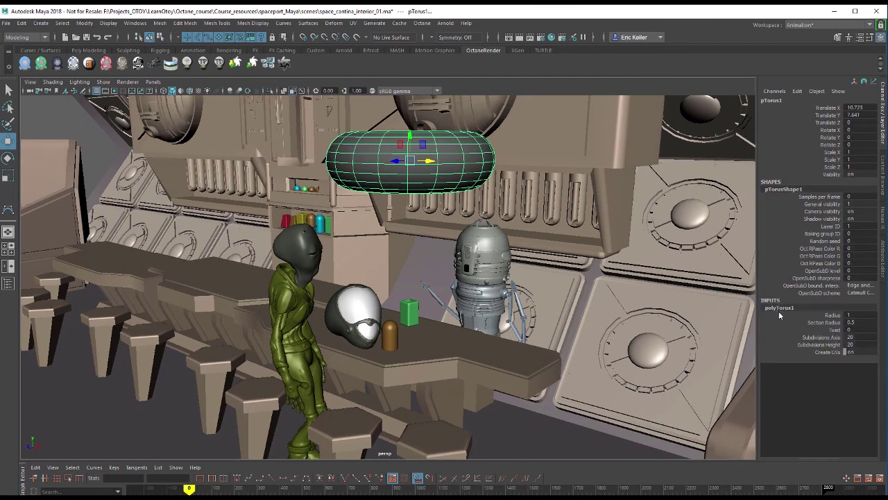
double_click(859, 323)
type("0.1")
key("Return")
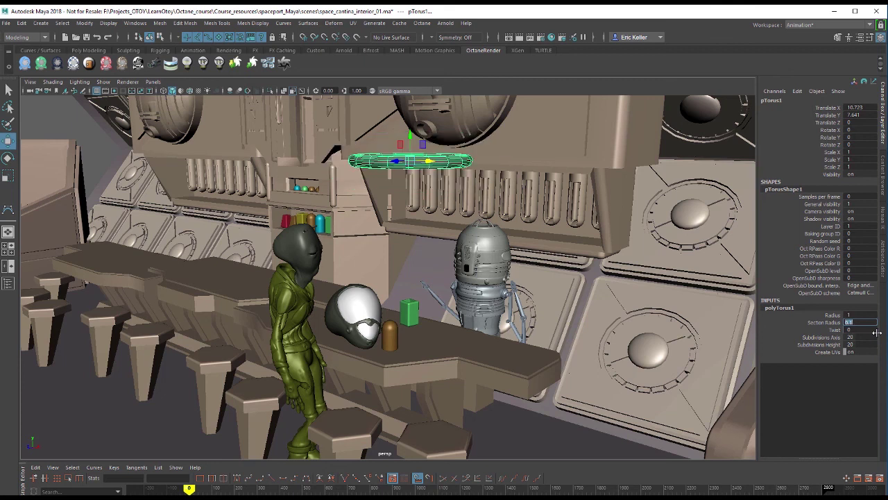
key("f")
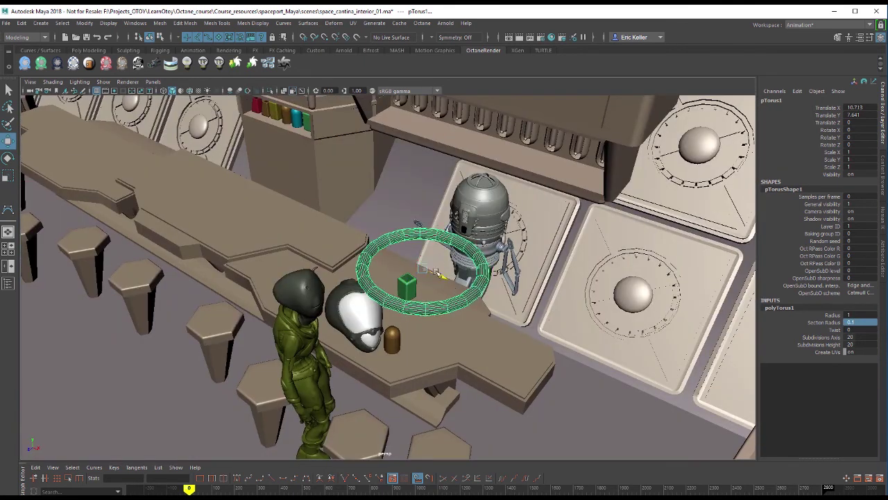
left_click_drag(413, 263, 390, 180)
Rename the torus to tubeLight.
double_click(769, 100)
type("dubeLight")
key("Return")
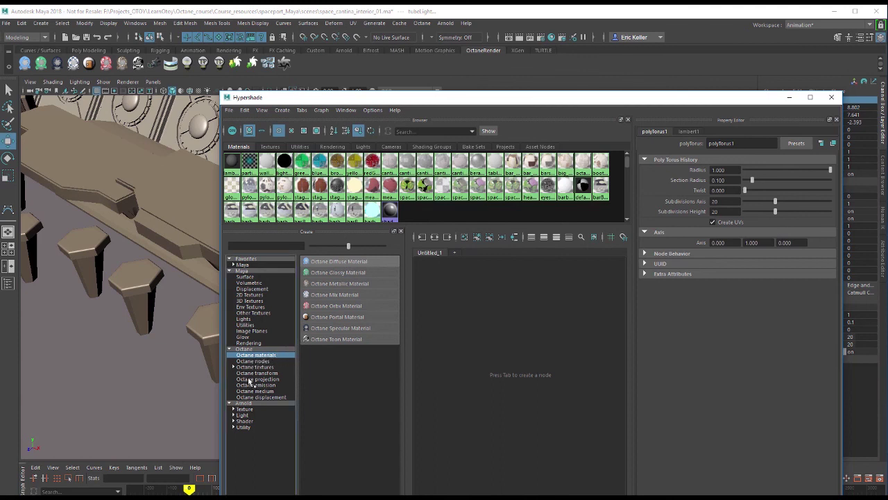
Create an Octane Diffuse Material node in Hypershade and rename it tubeLight_emissive.
left_click(336, 263)
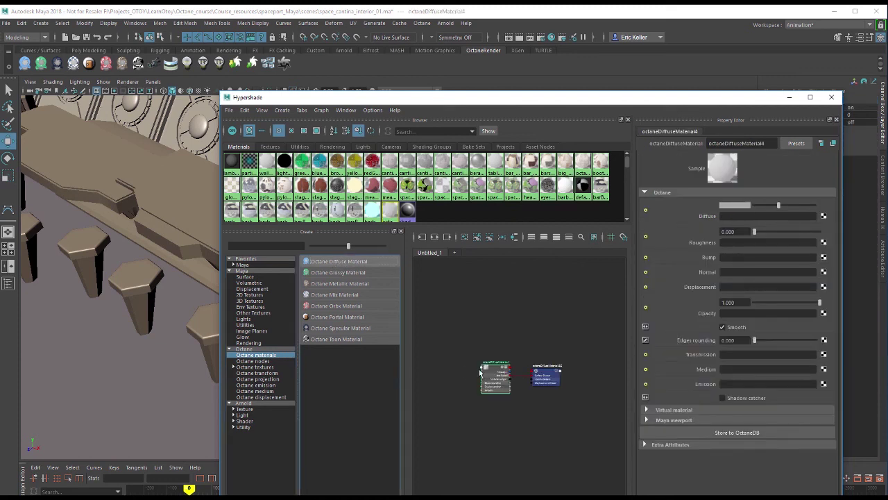
scroll(466, 368, "up", 10)
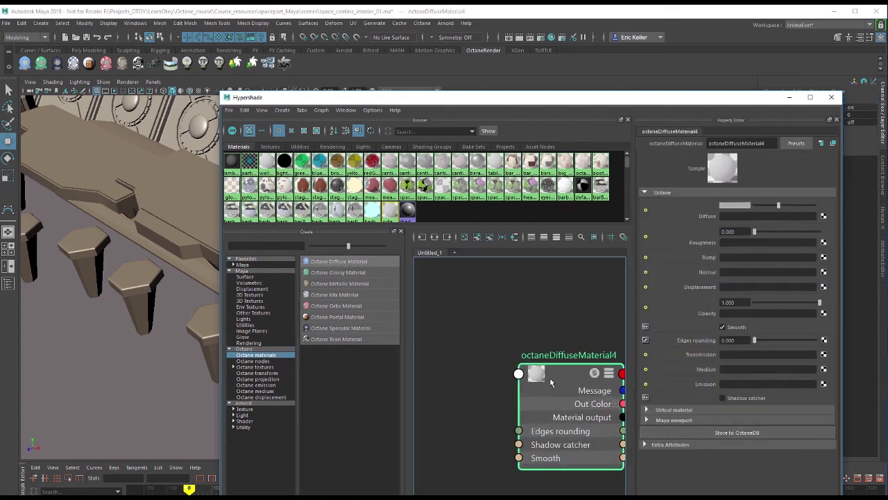
double_click(542, 283)
type("tubeLight_emissive")
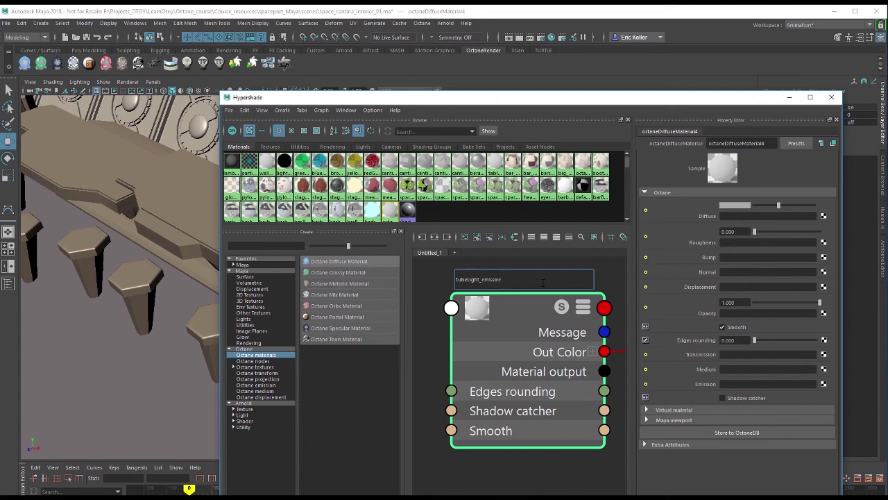
key("Return")
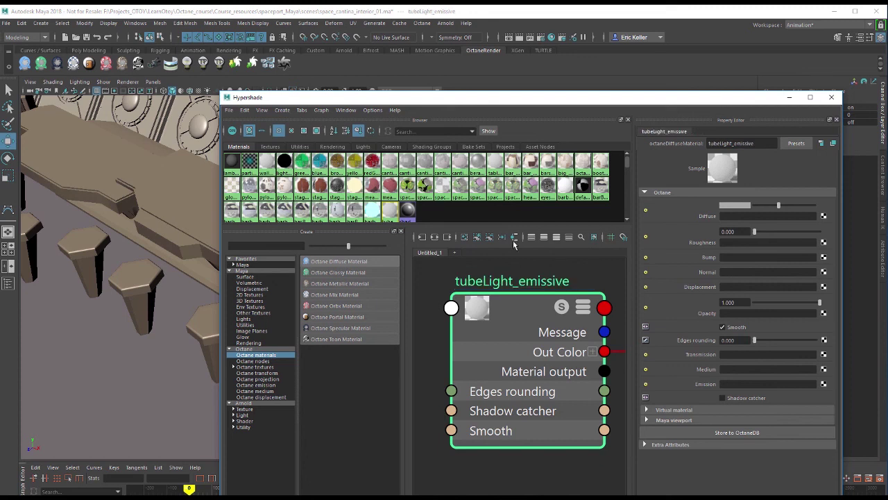
Assign tubeLight_emissive to the selected tubeLight torus.
left_click_drag(489, 104, 397, 256)
left_click(409, 192)
right_click_drag(420, 449, 420, 425)
left_click_drag(446, 252, 629, 199)
left_click_drag(258, 254, 308, 228, "alt")
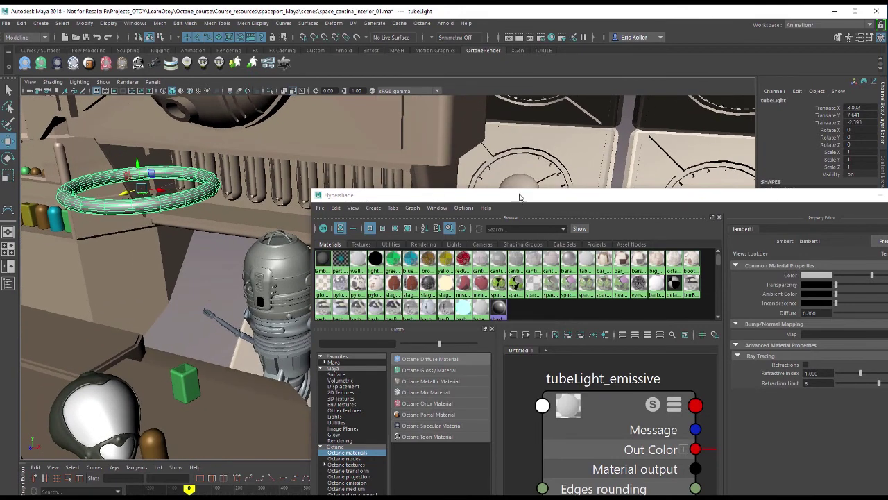
Enlarge tubeLight_emissive in the node graph and show its Octane properties.
left_click_drag(519, 200, 445, 124)
scroll(494, 316, "down", 2)
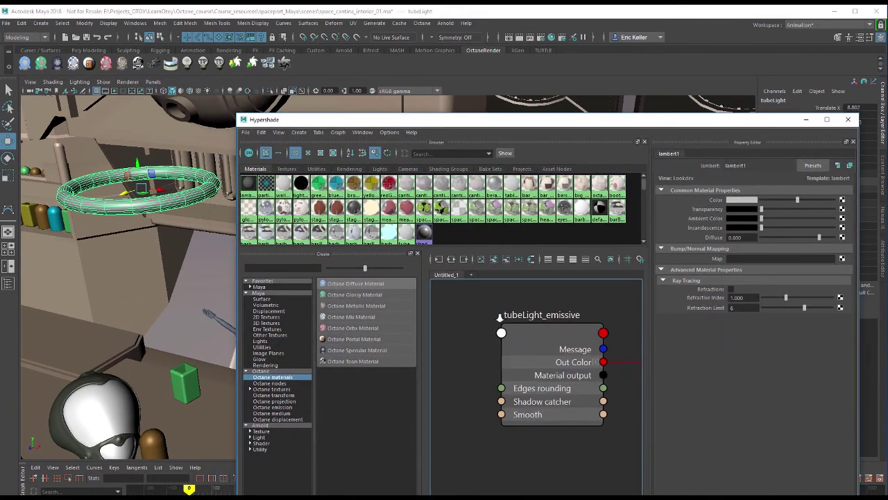
scroll(493, 316, "down", 3)
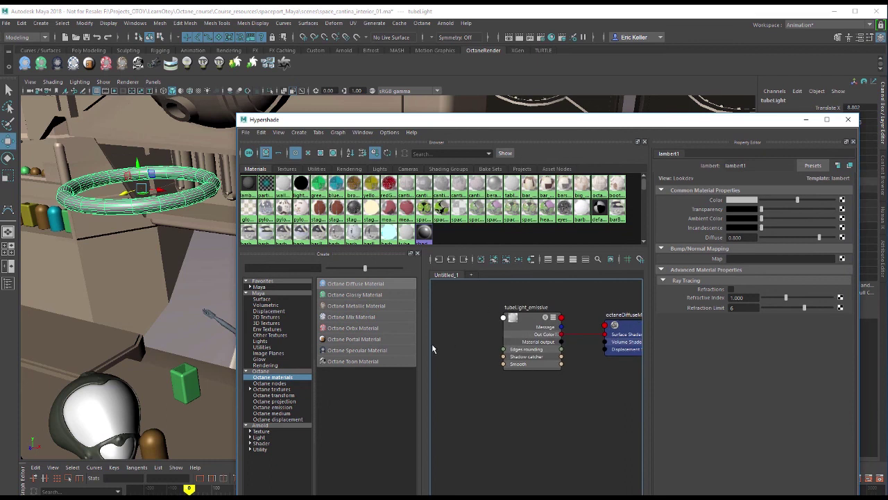
left_click_drag(423, 347, 325, 347)
scroll(397, 384, "up", 3)
middle_click_drag(471, 396, 550, 403)
left_click(550, 399)
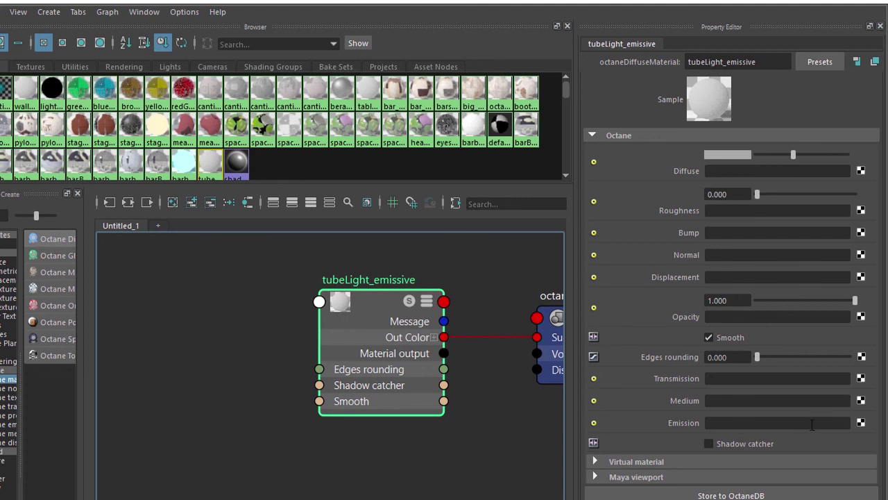
Connect a new octaneBlackBodyEmission1 node (Temperature 6500, Power 100) to tubeLight_emissive's Emission input.
left_click(861, 423)
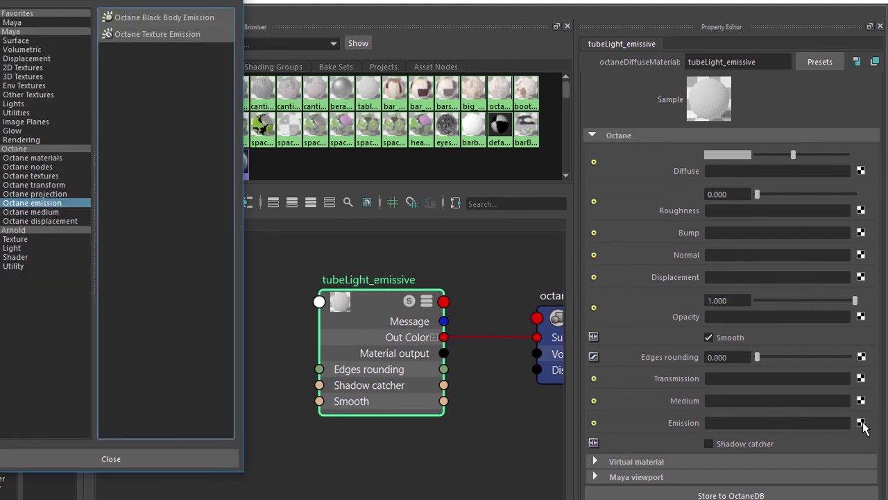
left_click_drag(68, 0, 250, 111)
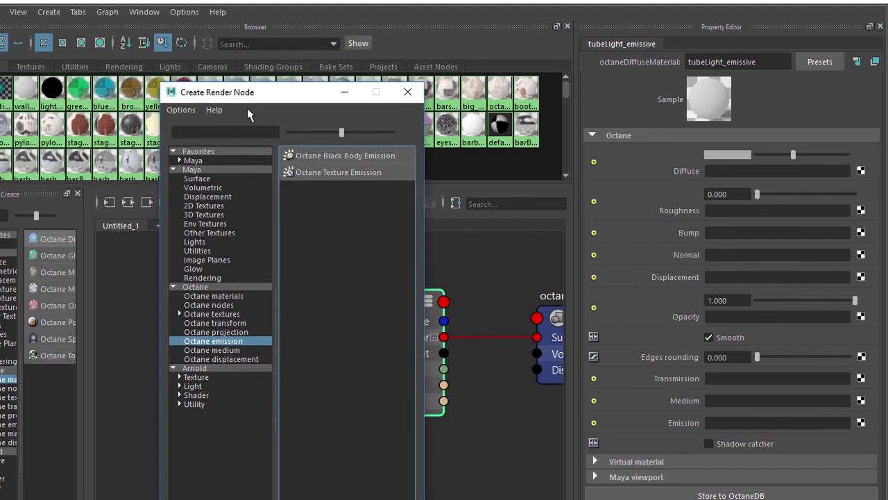
left_click(358, 163)
left_click(371, 161)
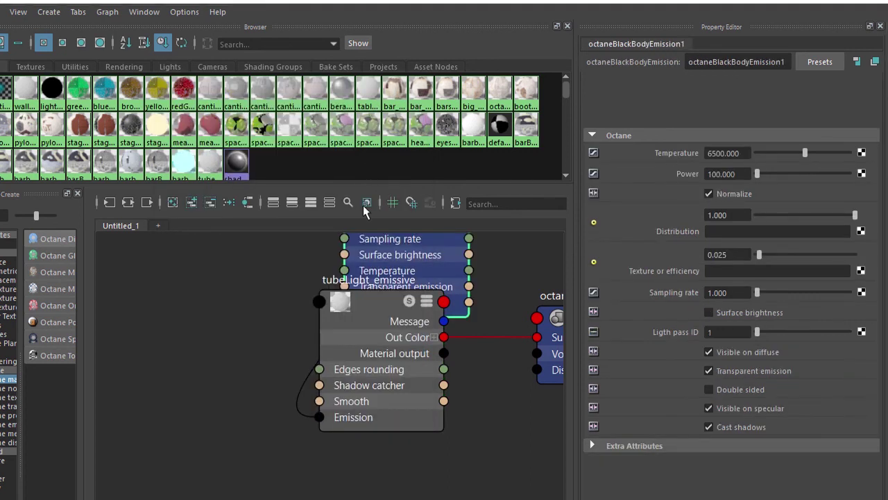
left_click_drag(392, 305, 167, 494)
left_click(272, 409)
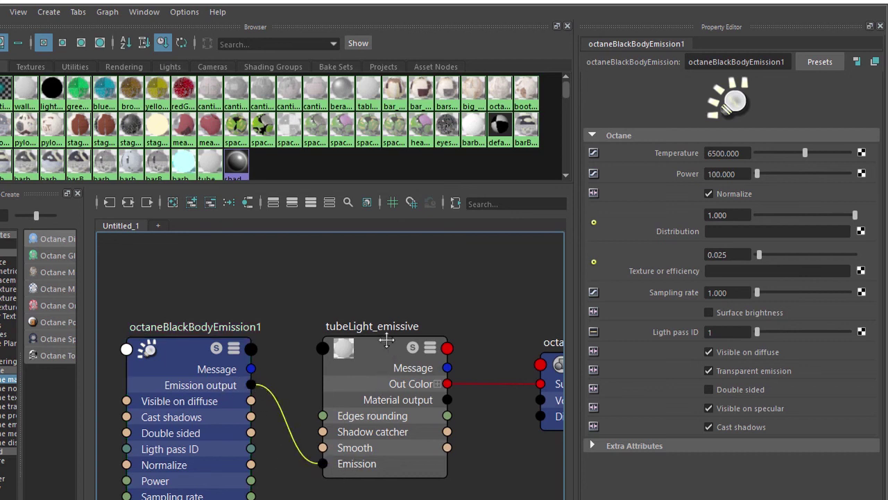
middle_click_drag(379, 337, 361, 296, "alt")
left_click(359, 298)
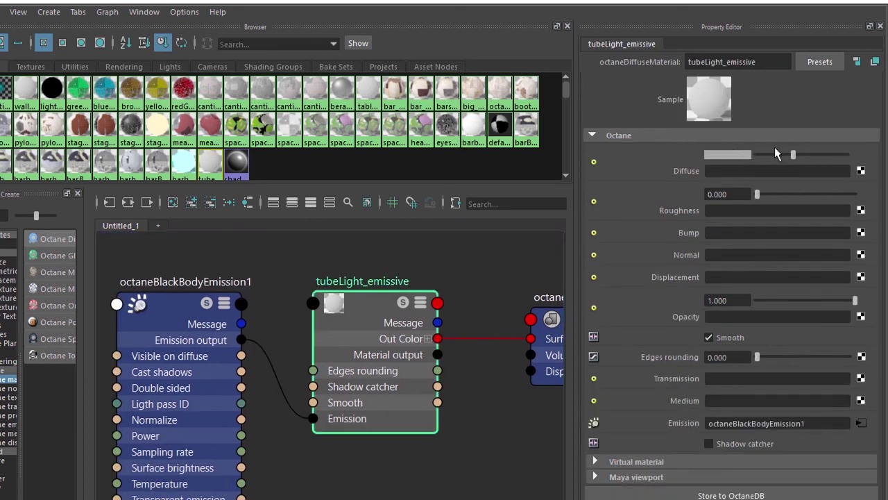
Turn the material's diffuse colour black and show the octaneBlackBodyEmission1 node's settings.
left_click_drag(790, 152, 754, 153)
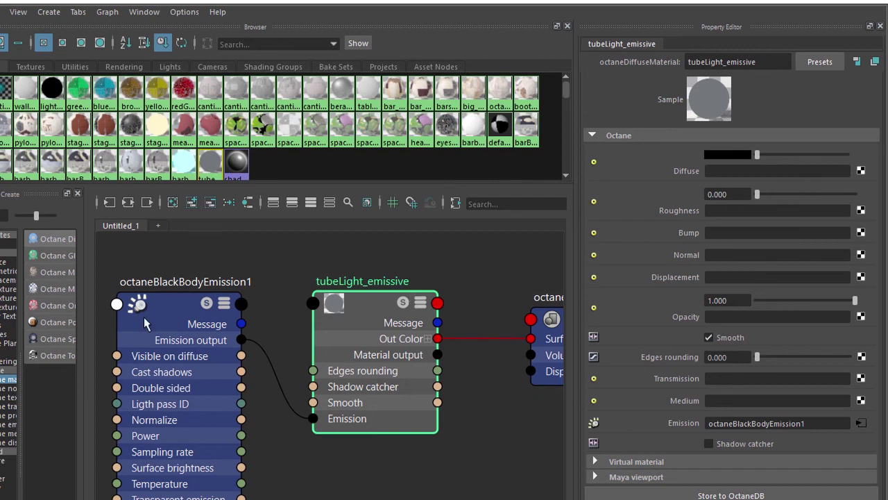
left_click(167, 298)
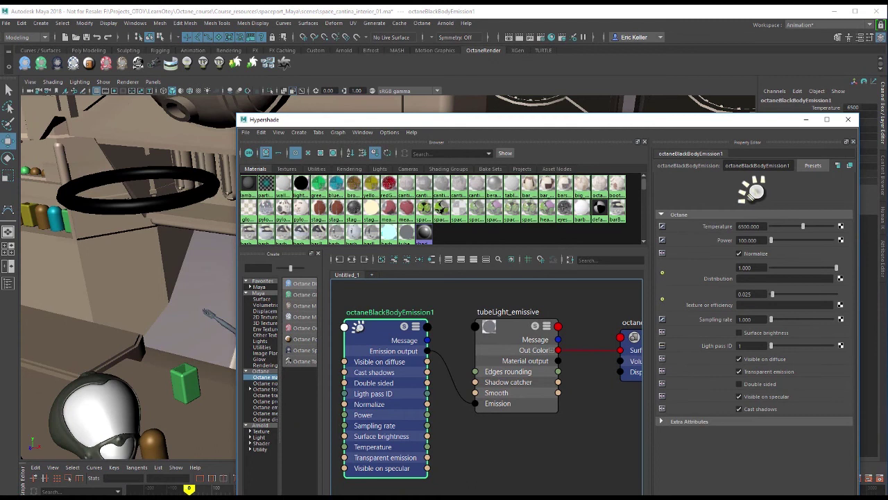
Set the viewport to look through the barCam camera.
left_click_drag(485, 120, 468, 414)
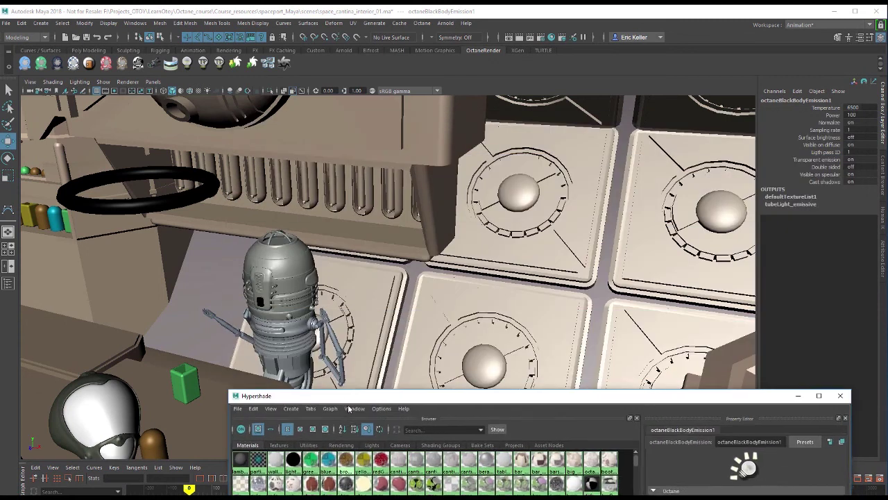
left_click(152, 81)
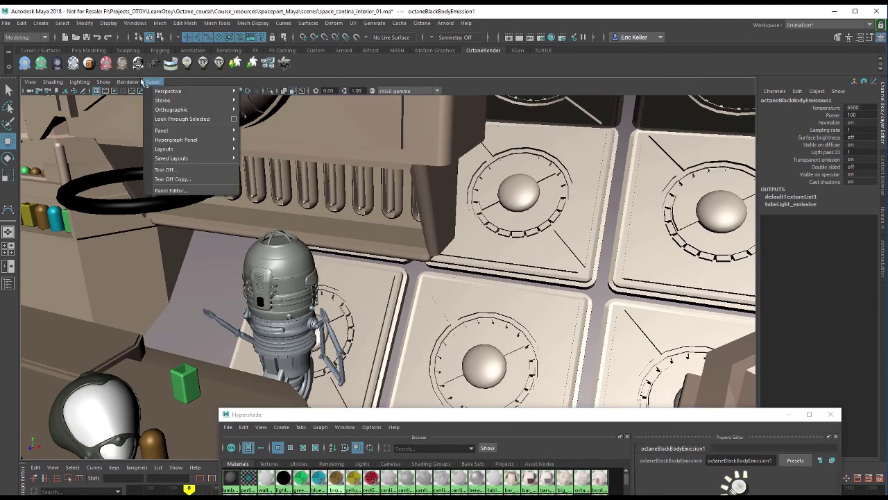
left_click(152, 82)
left_click(152, 82)
mouse_move(187, 90)
left_click(299, 93)
Lower the tubeLight into the camera's view at Translate Y 6.3.
left_click(337, 108)
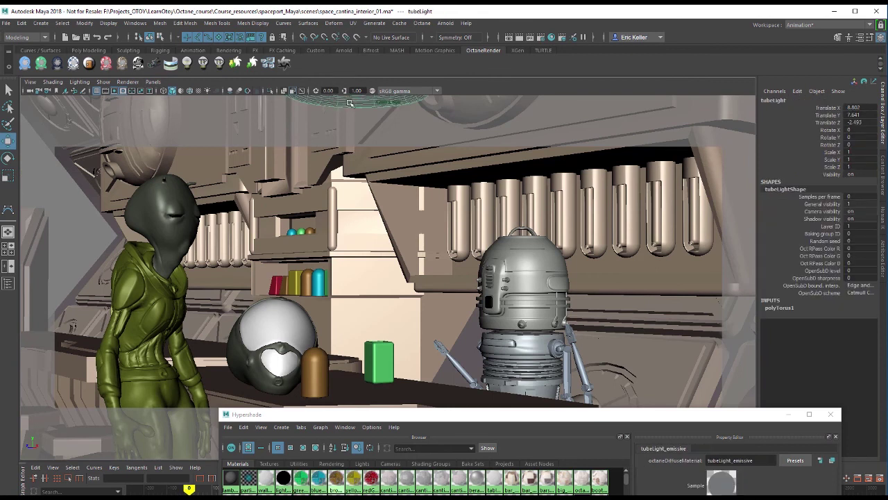
left_click(827, 116)
middle_click_drag(590, 183, 521, 274)
left_click_drag(361, 165, 358, 157)
Render the viewport live in OctaneRender, close Hypershade and bring up Render Settings.
left_click(127, 82)
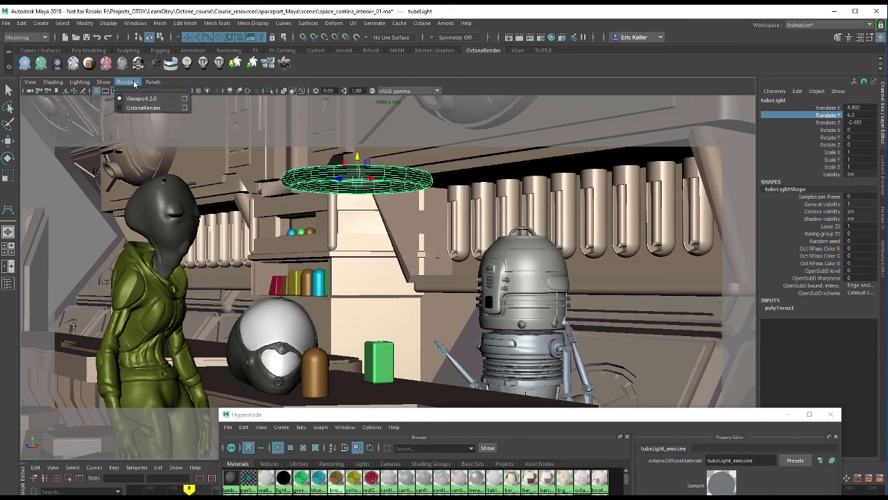
left_click(143, 110)
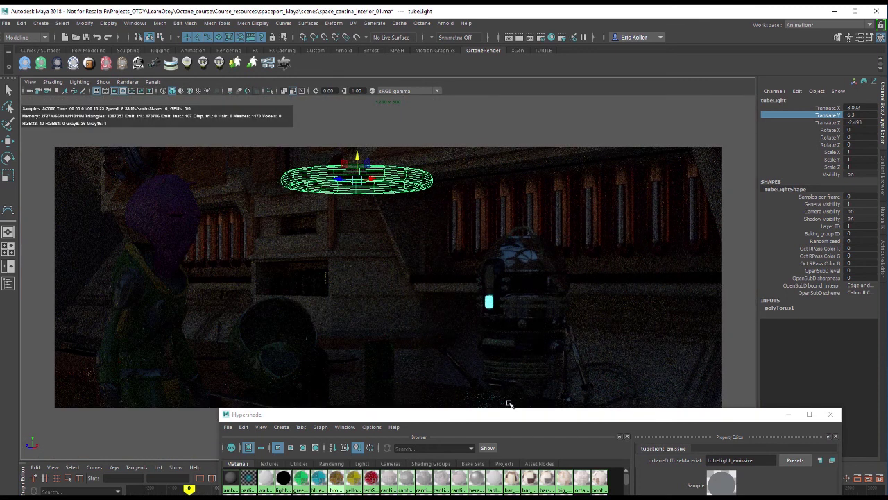
left_click_drag(513, 420, 514, 499)
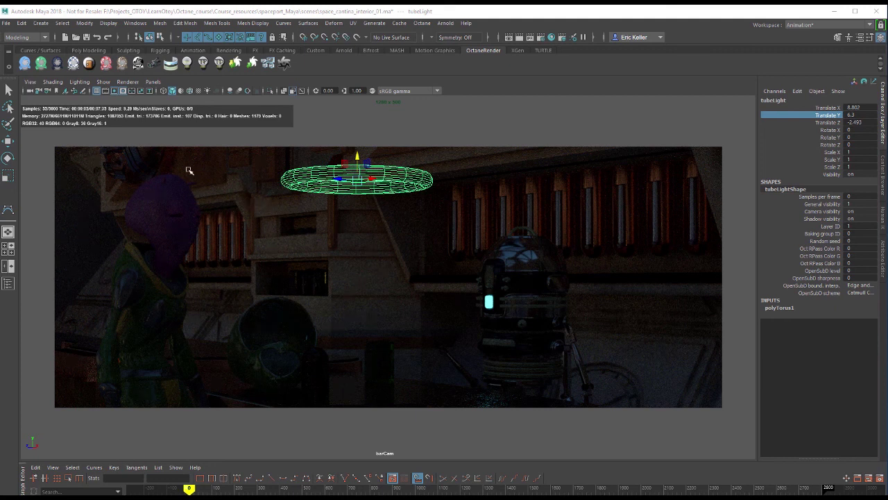
left_click(135, 23)
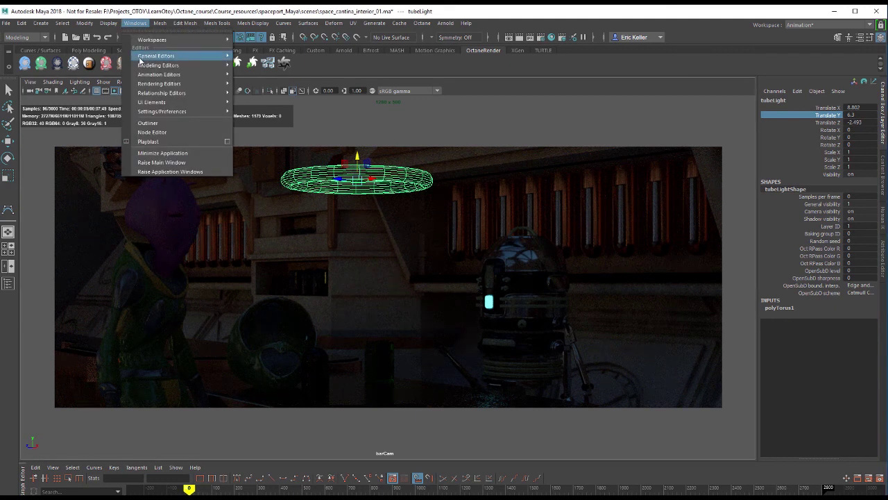
mouse_move(146, 75)
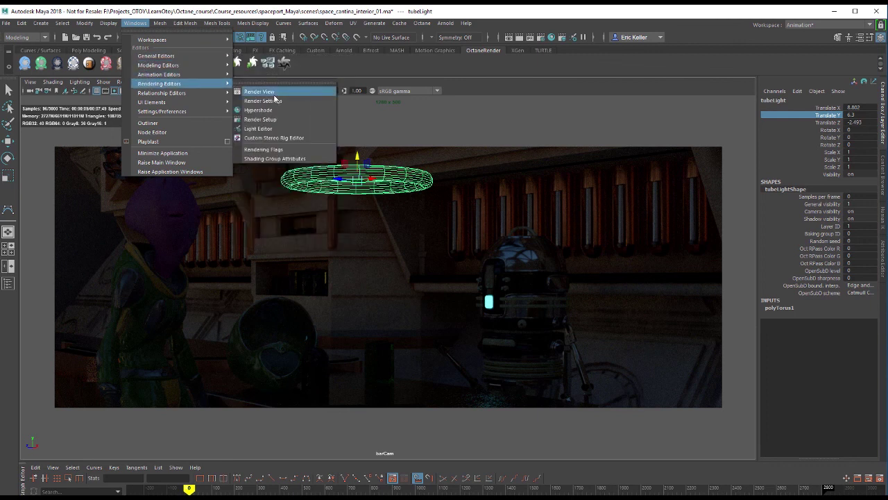
left_click(276, 102)
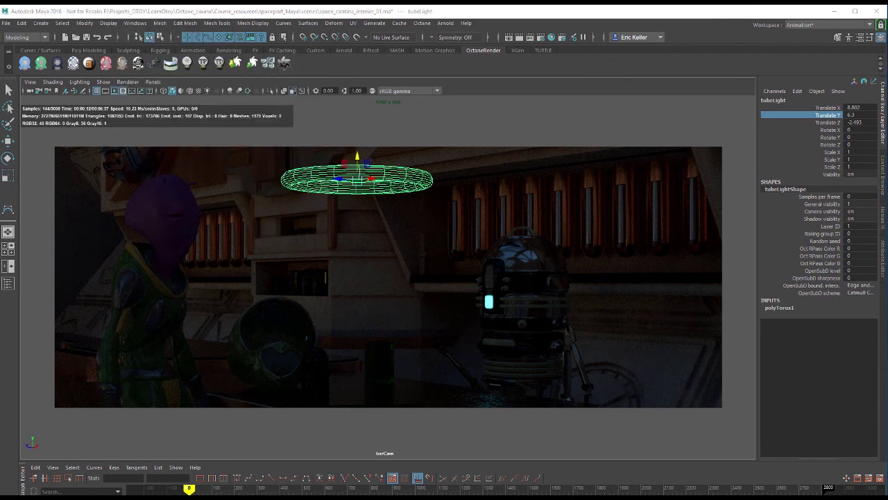
Set Octane's Frames to pre-cache to 0 and close the Render Settings window.
left_click(555, 292)
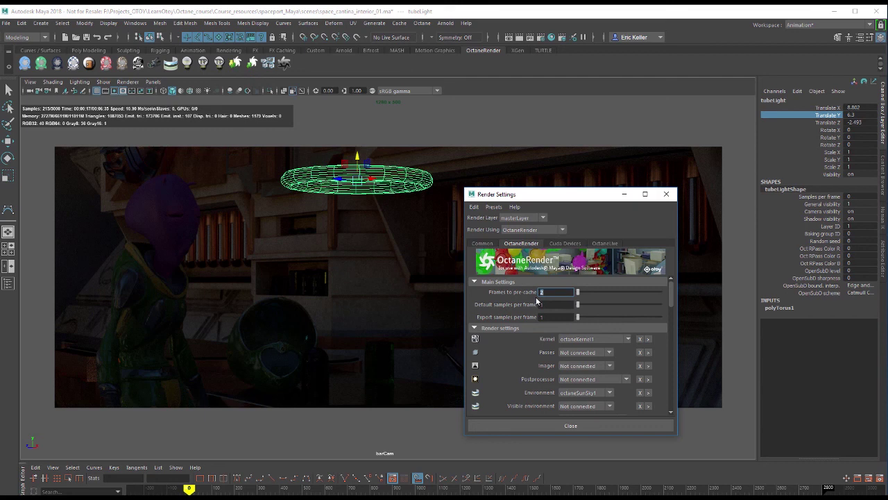
type("0")
key("Return")
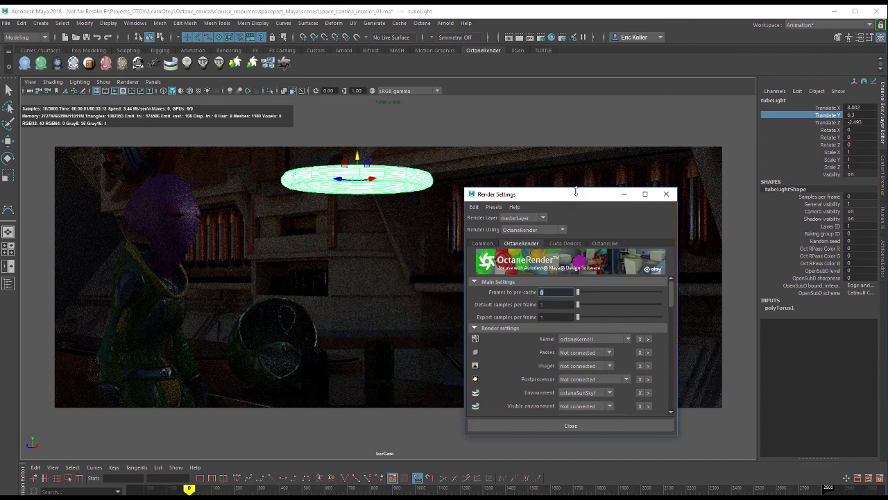
left_click(625, 194)
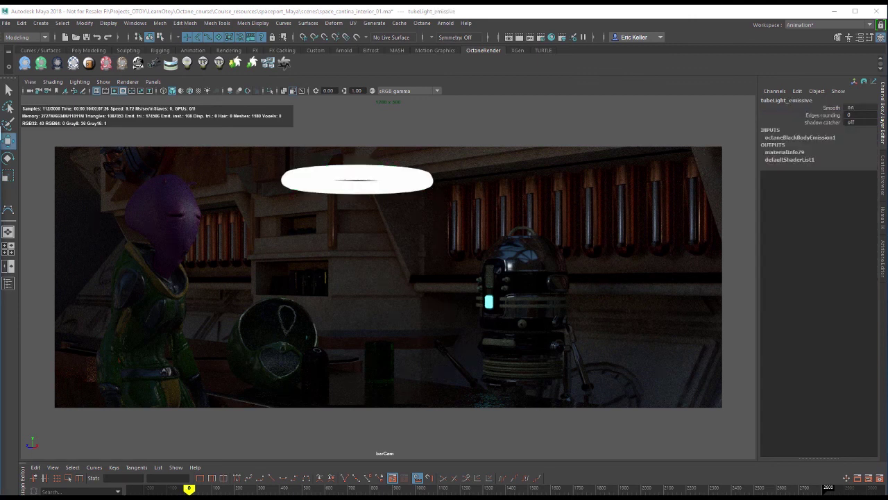
Set the black-body emission Temperature to 2711.539 and Power to 500.
left_click(885, 268)
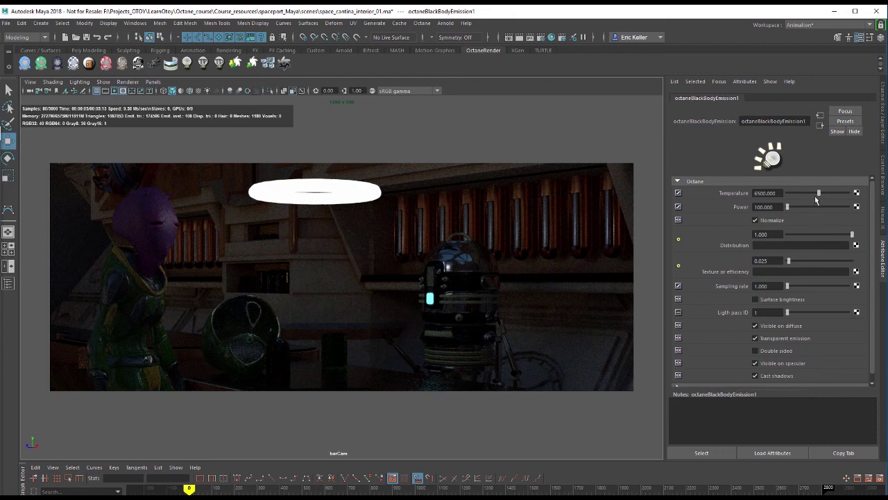
left_click_drag(819, 194, 845, 194)
left_click_drag(836, 197, 794, 194)
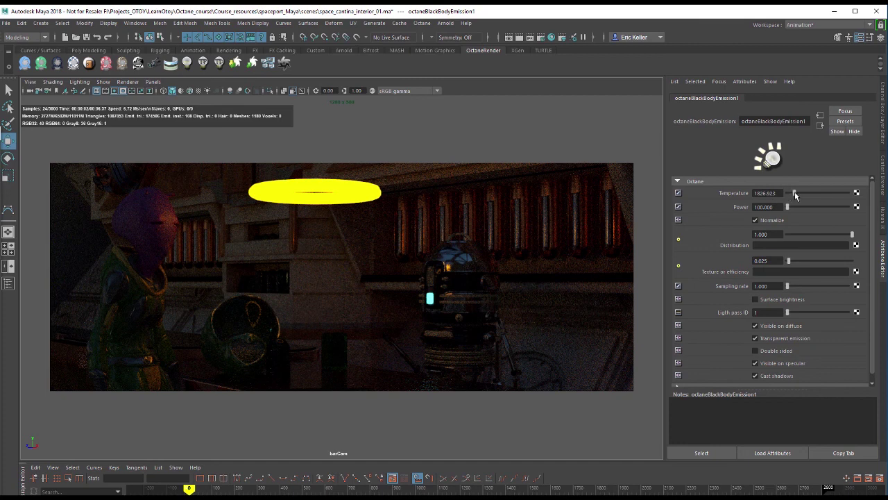
left_click_drag(796, 197, 800, 195)
key("Tab")
type("500")
key("Return")
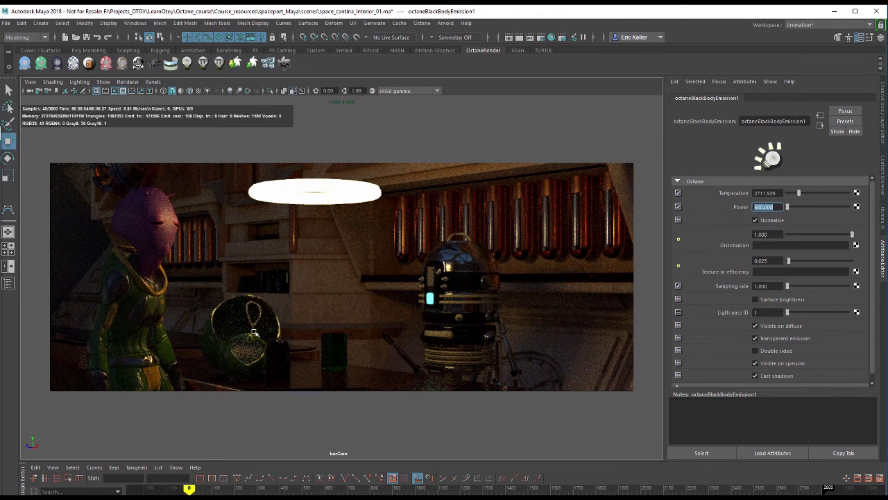
scroll(868, 354, "down", 1)
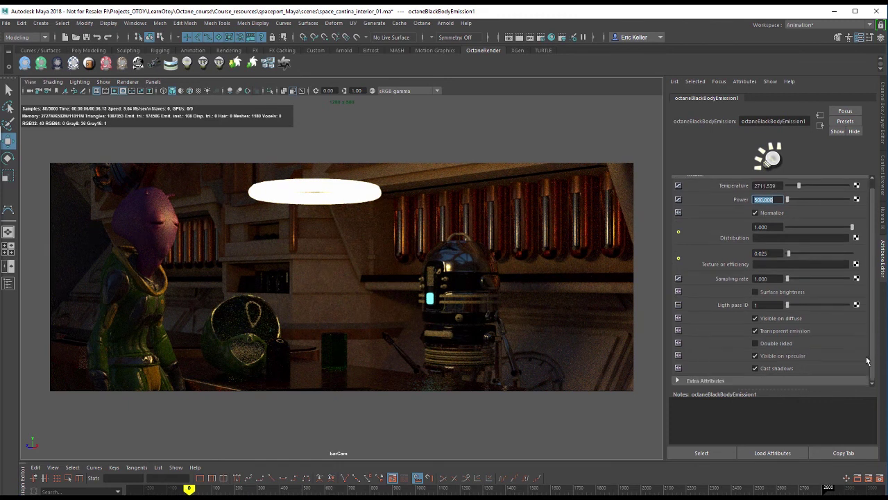
left_click(760, 319)
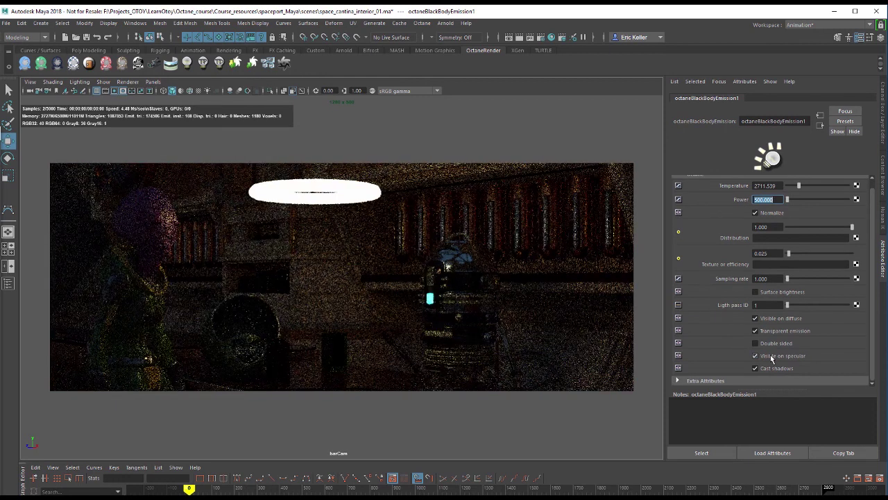
left_click(771, 356)
left_click(771, 367)
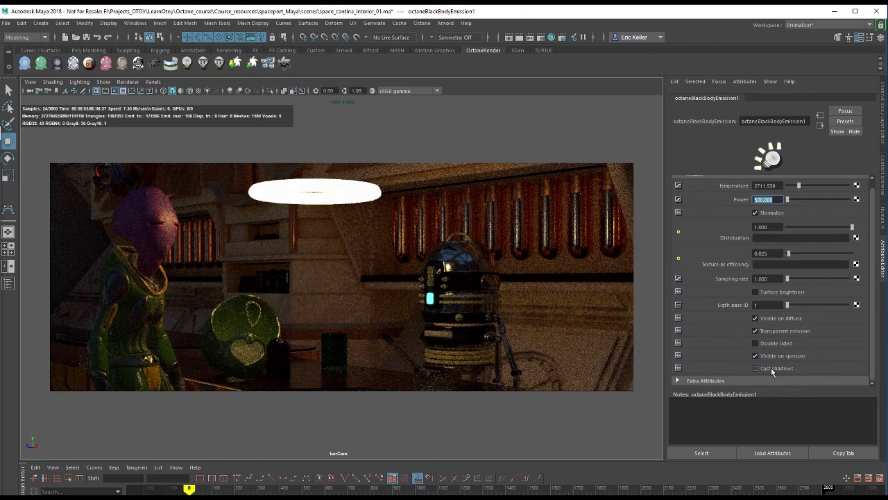
left_click(772, 367)
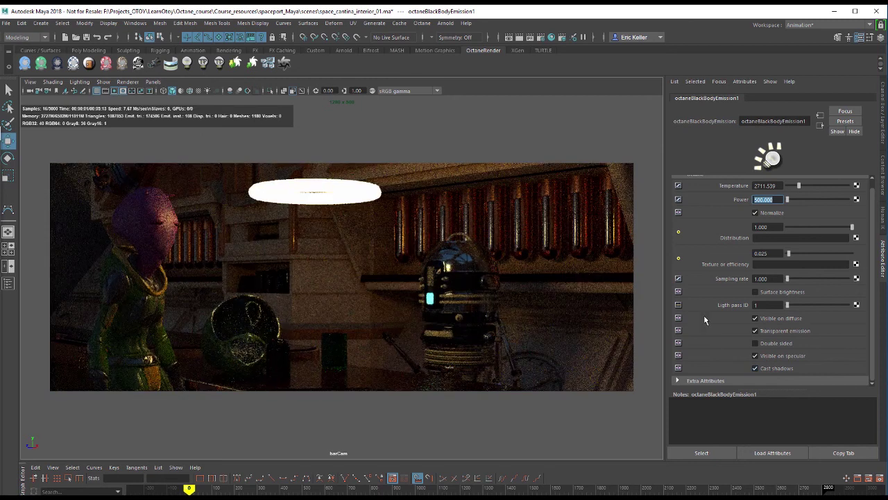
left_click(766, 343)
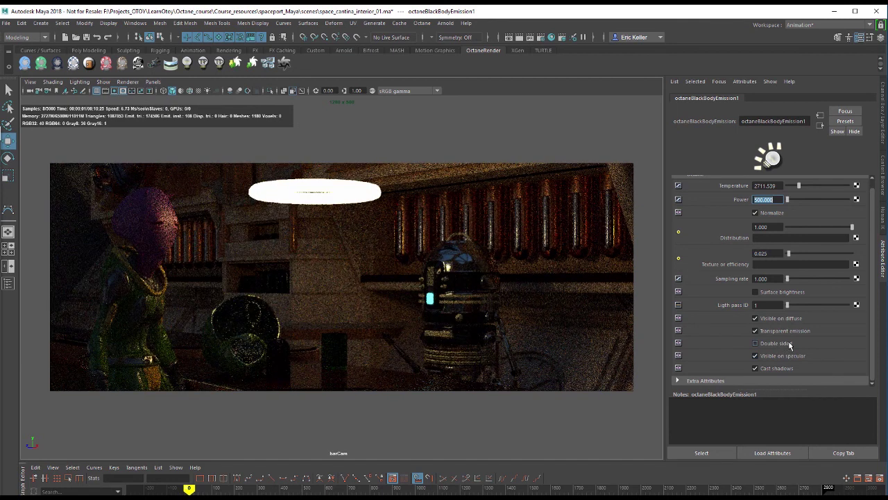
Toggle the emission's surface brightness, rescale the tubeLight ring, then undo to its smaller size.
left_click(756, 292)
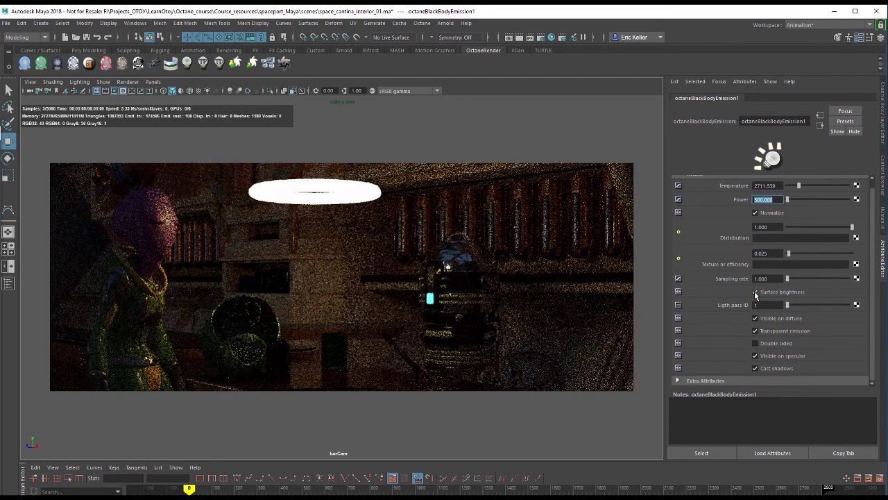
left_click(346, 186)
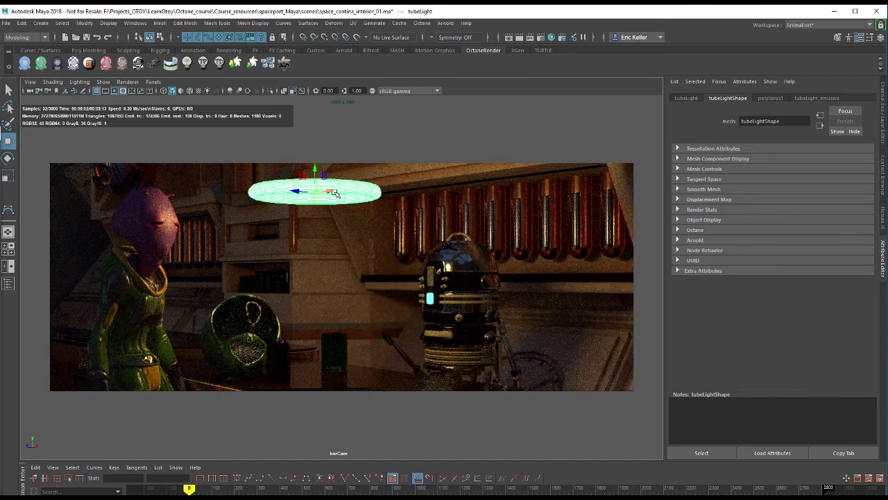
key("r")
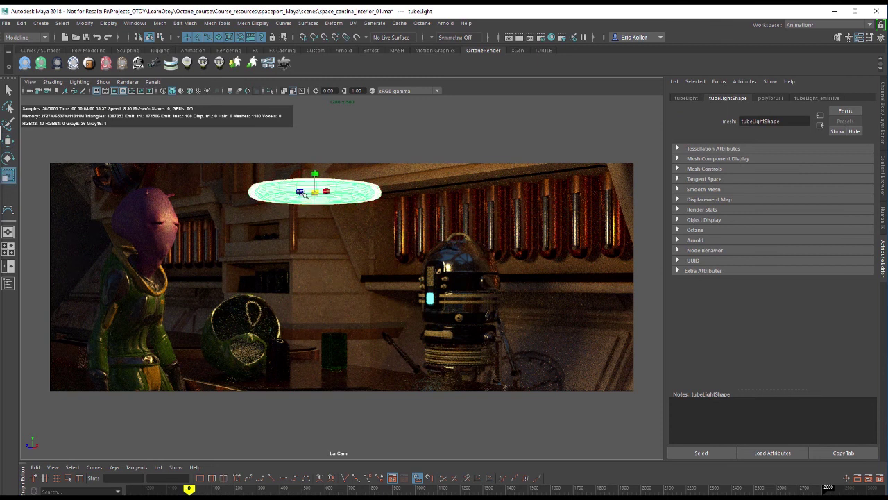
middle_click_drag(263, 189, 236, 189)
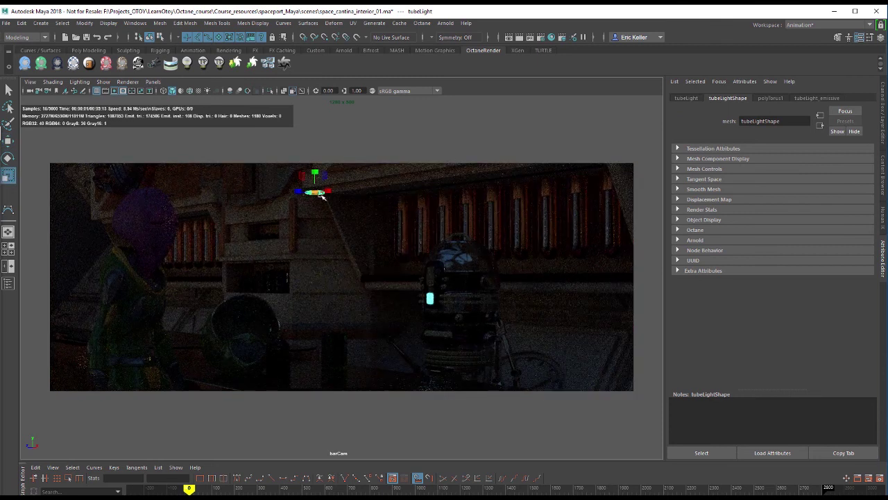
left_click_drag(317, 194, 431, 200)
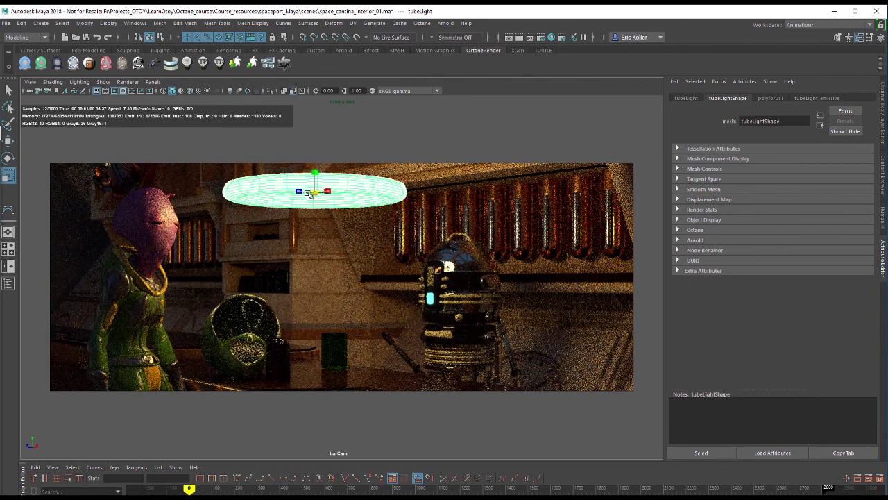
key("ctrl+z")
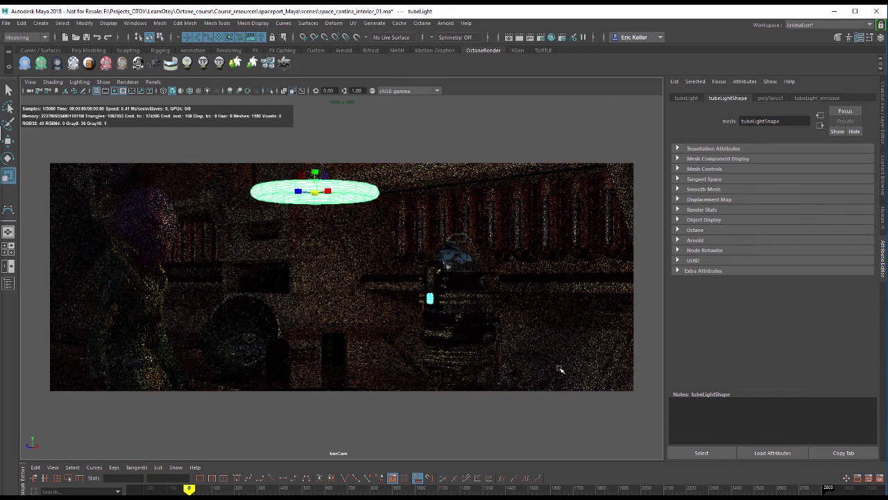
Drag tubeLight_emissive's Opacity to 0 so the ceiling lamp disc vanishes from the render.
left_click(702, 452)
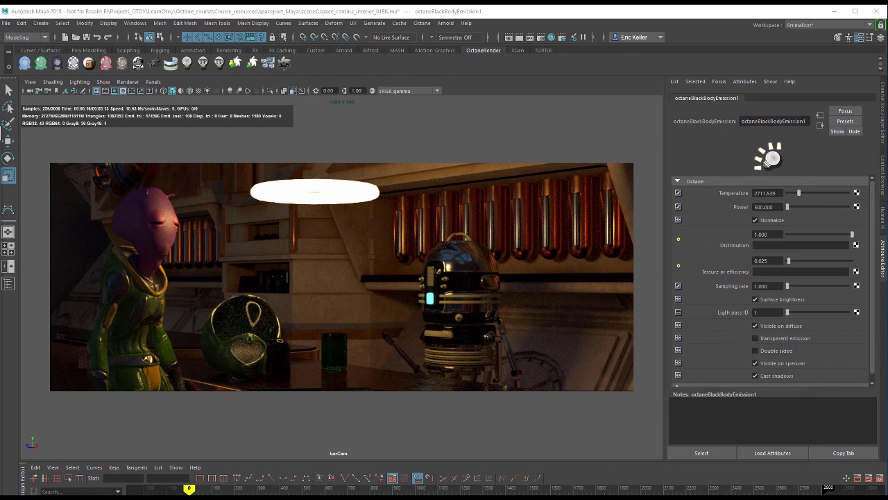
left_click(821, 115)
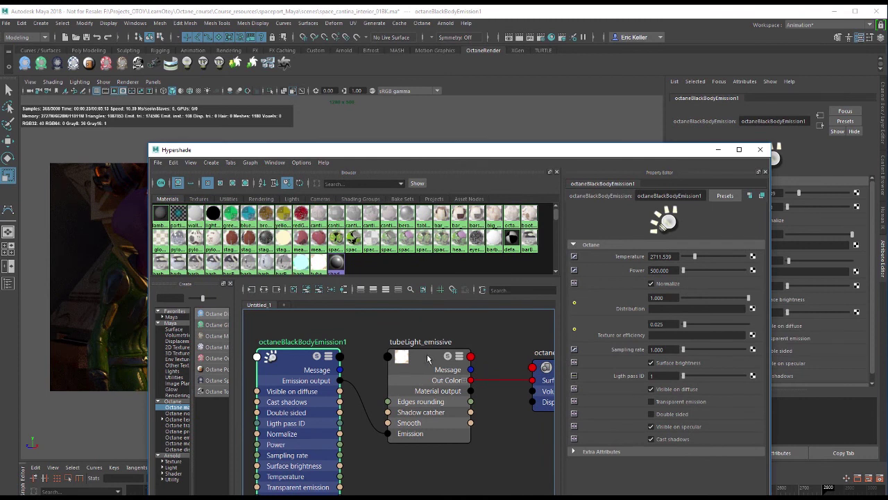
left_click(428, 358)
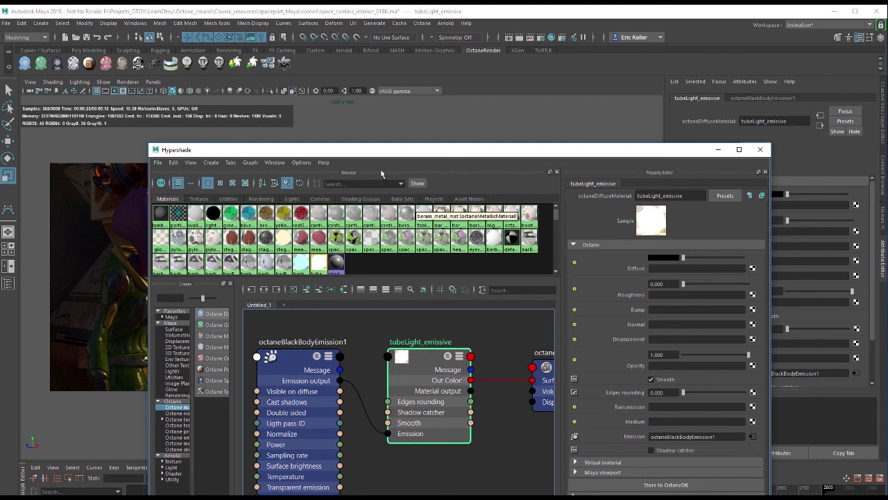
left_click_drag(408, 153, 329, 126)
left_click_drag(646, 330, 578, 329)
left_click_drag(528, 122, 0, 333)
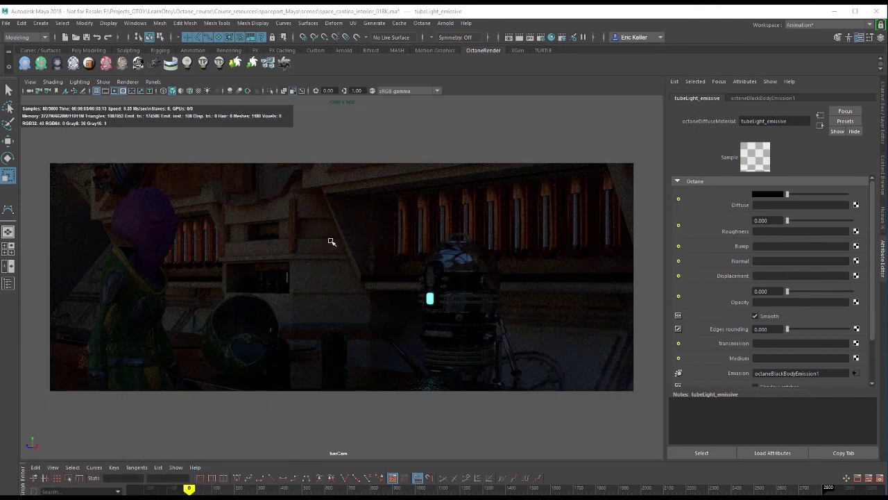
Set tubeLight_emissive Opacity to 0.5, leaving octaneBlackBodyEmission1's Transparent emission switched off.
left_click(856, 375)
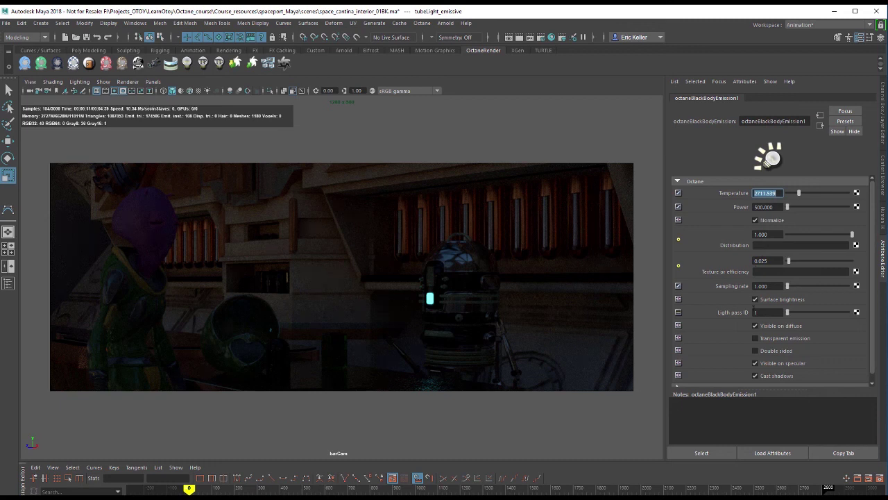
left_click(756, 338)
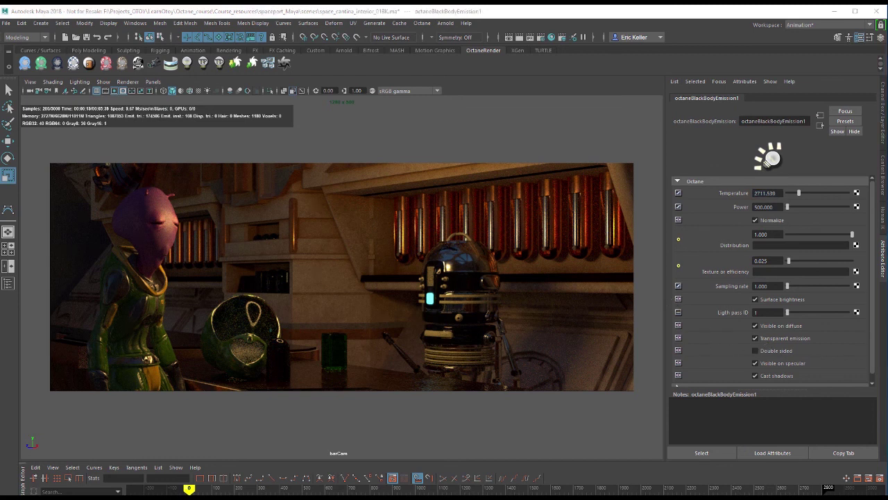
left_click(821, 126)
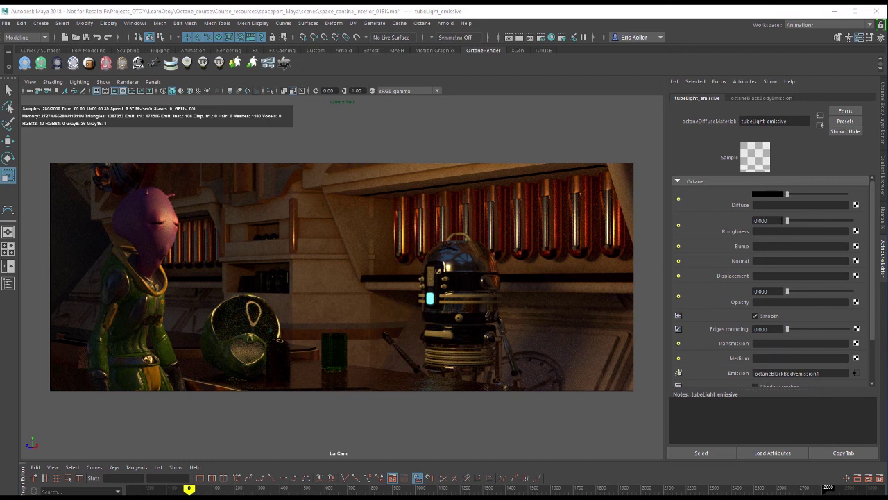
double_click(770, 292)
type("0.5")
key("Return")
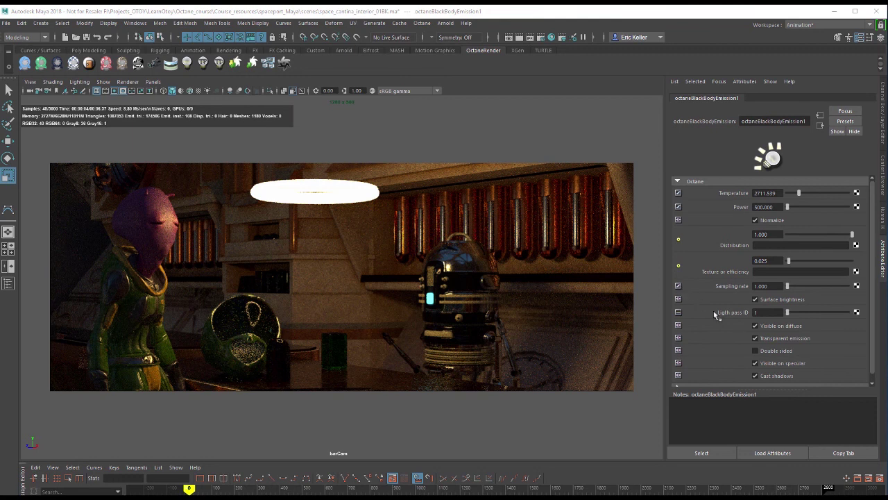
left_click(782, 338)
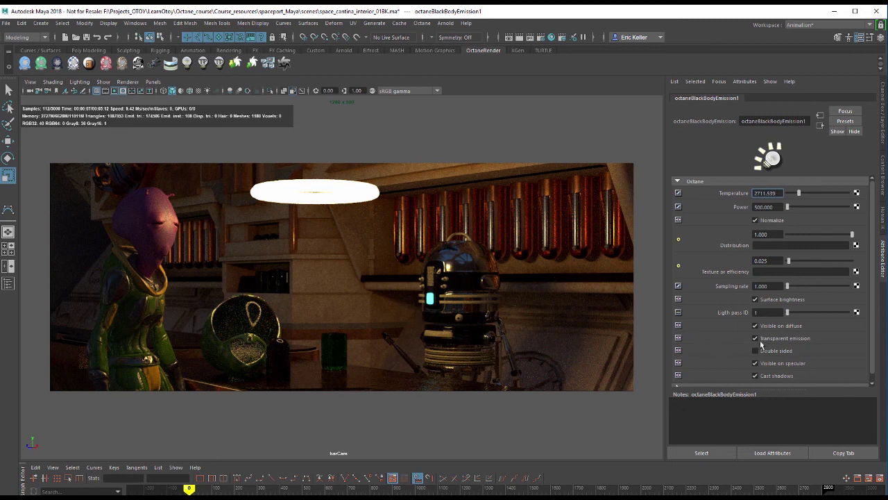
left_click(764, 339)
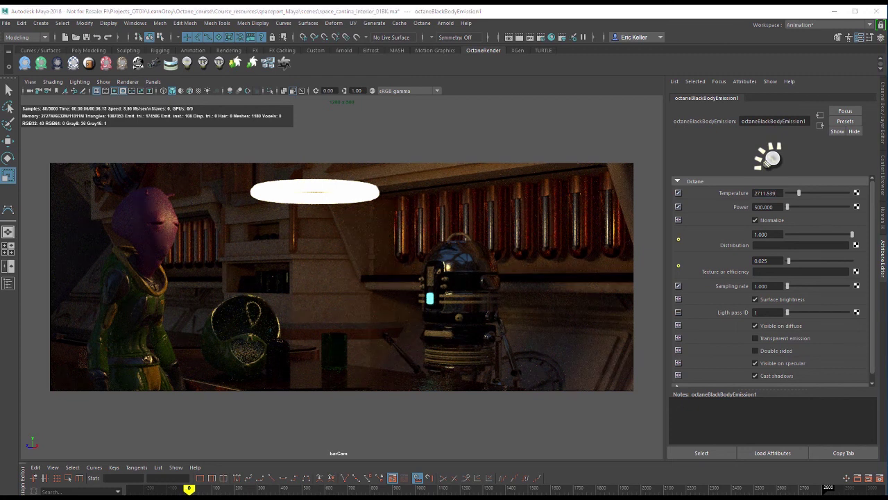
Lower tubeLight_emissive's Opacity to about 0.036.
left_click(469, 348)
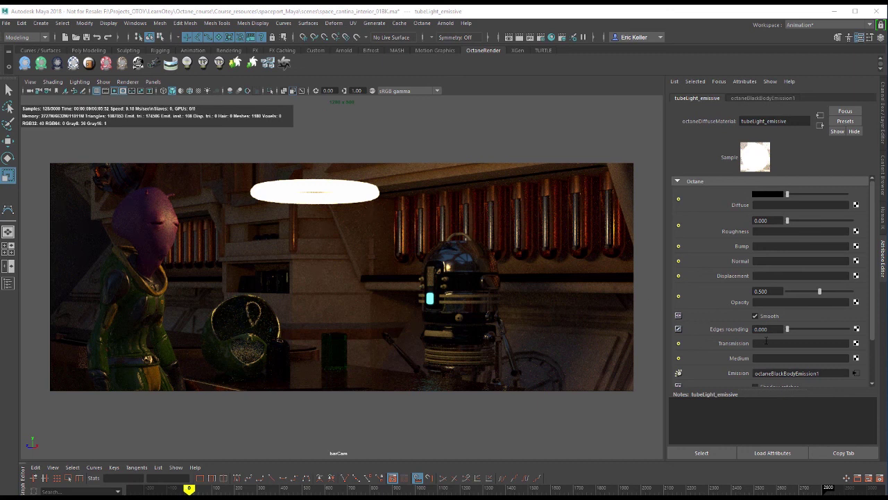
left_click_drag(805, 292, 793, 294)
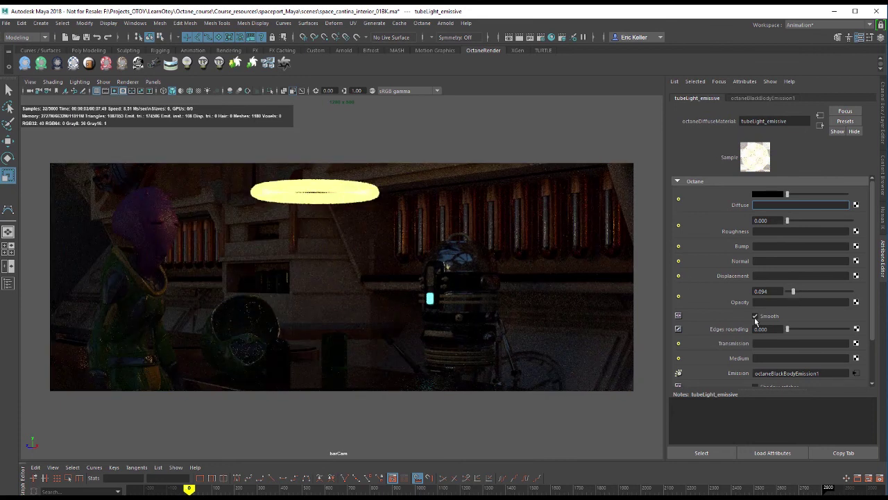
left_click_drag(794, 294, 789, 292)
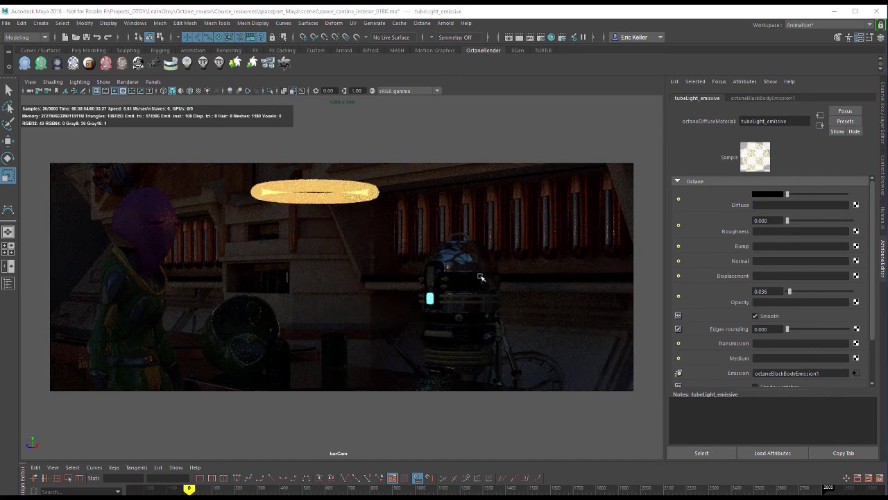
Compare Transparent emission on and off in the black-body emission, leaving it off.
left_click(856, 373)
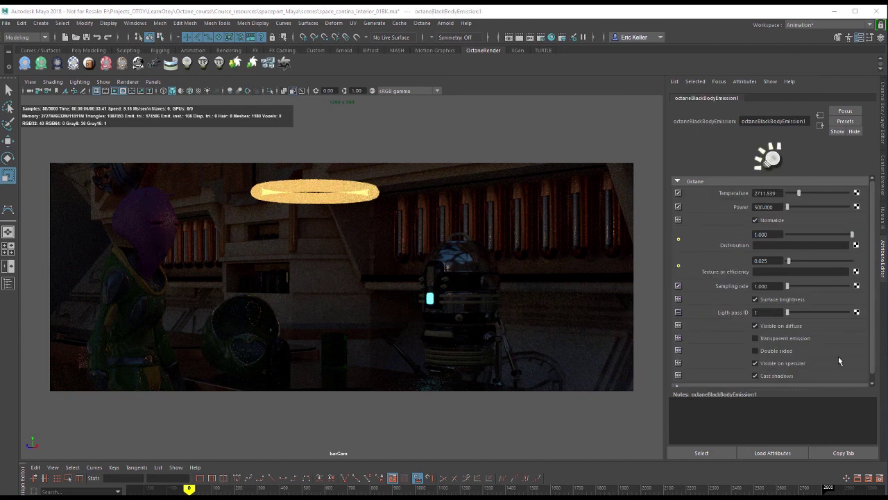
left_click(773, 339)
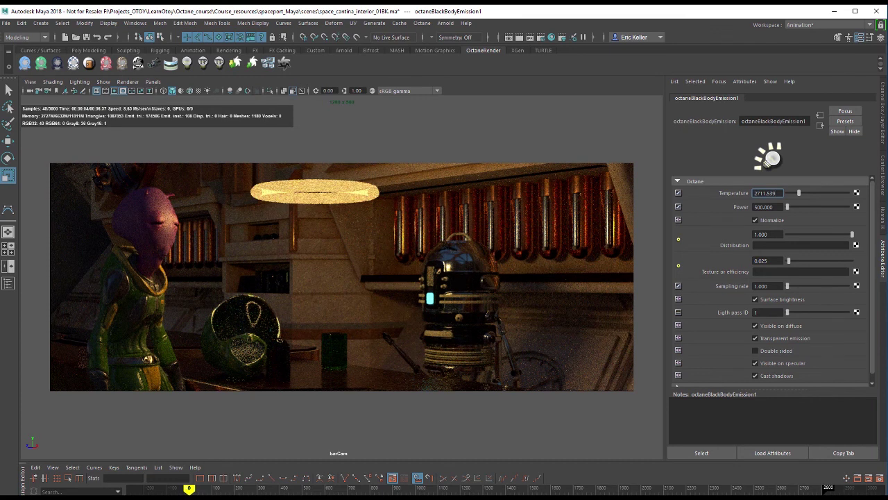
left_click(755, 338)
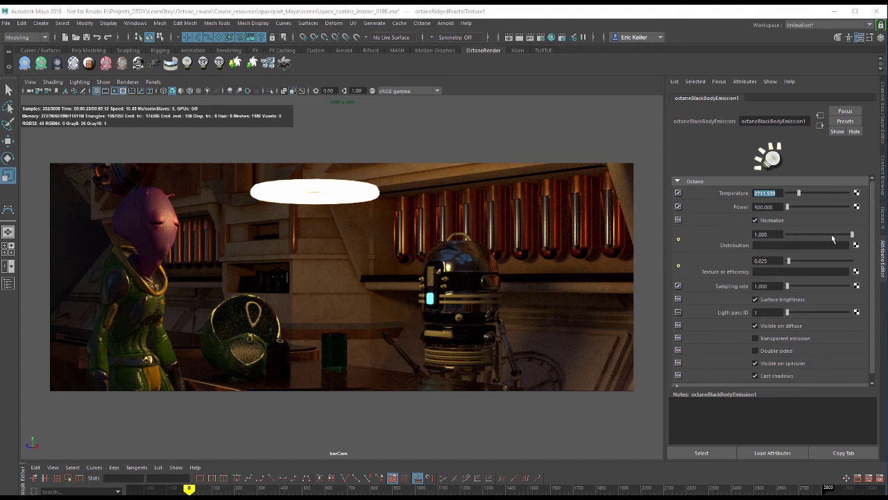
Map an Octane Noise Texture onto Distribution with 3 octaves and contrast around 436.
left_click_drag(833, 235, 852, 234)
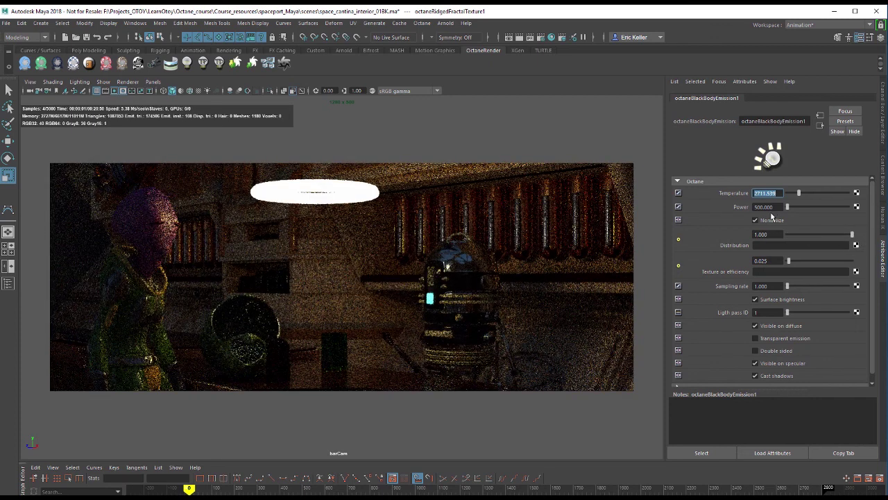
left_click(857, 245)
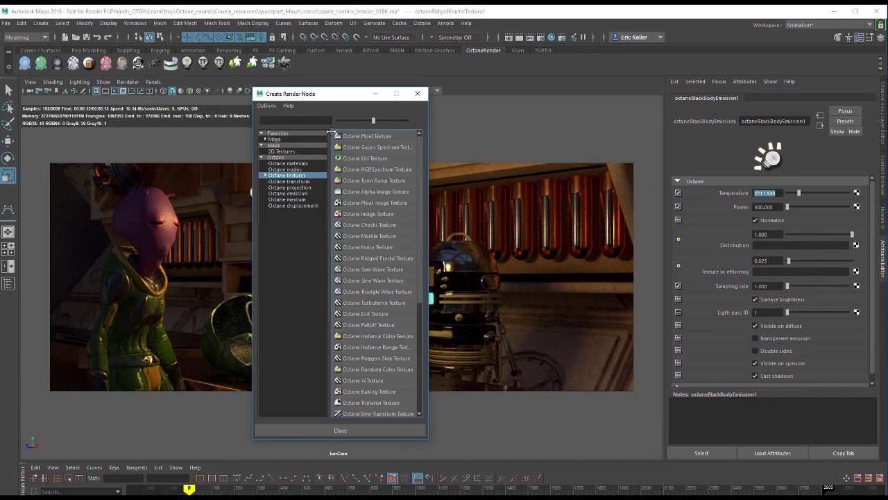
left_click(385, 247)
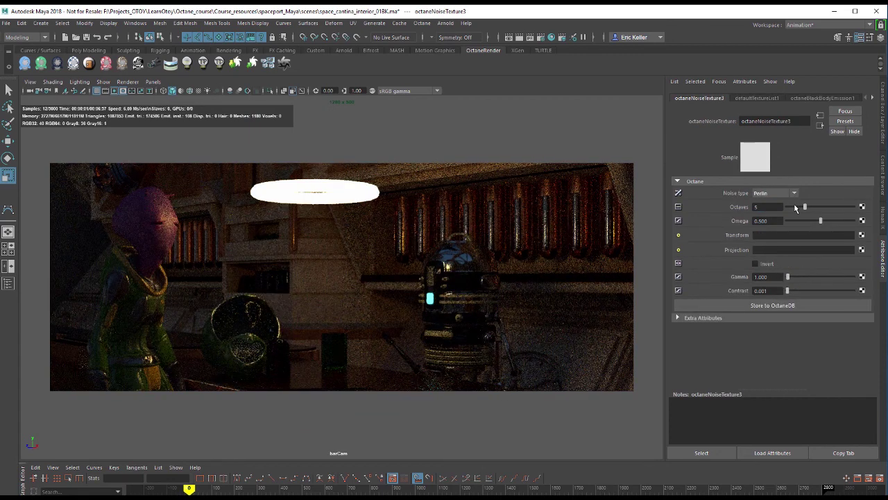
left_click_drag(819, 210, 847, 222)
left_click_drag(790, 291, 816, 293)
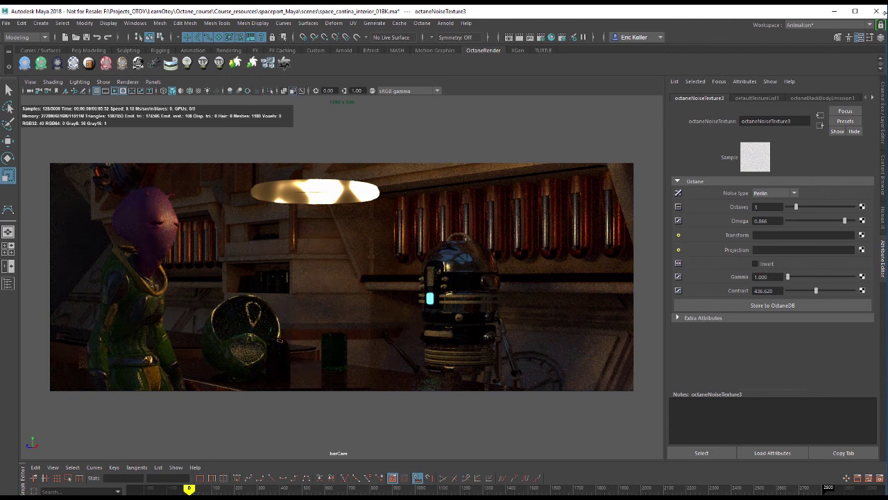
Unhook the noise from Distribution, set Texture or efficiency to 0.025, and list textures for it.
left_click(821, 125)
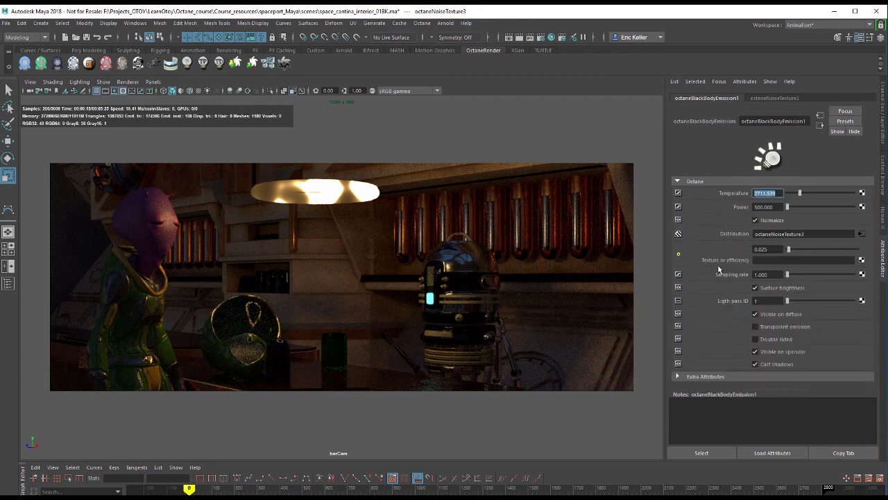
right_click_drag(749, 237, 760, 260)
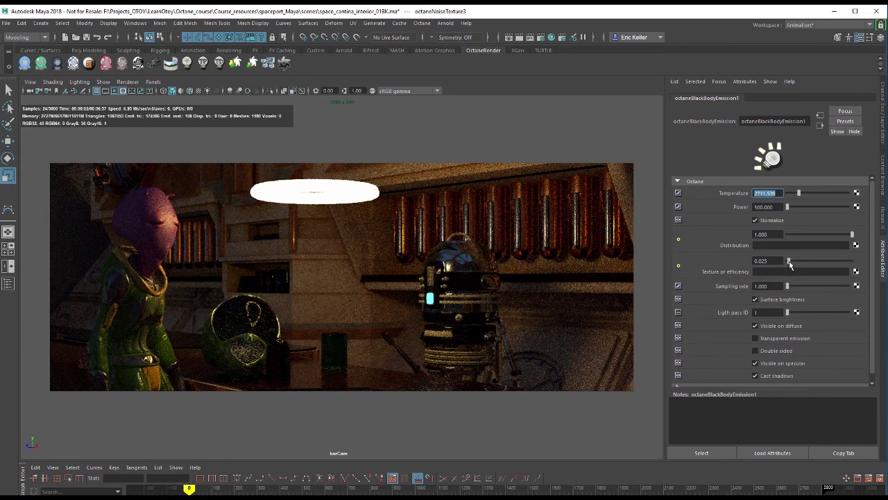
left_click_drag(790, 264, 820, 260)
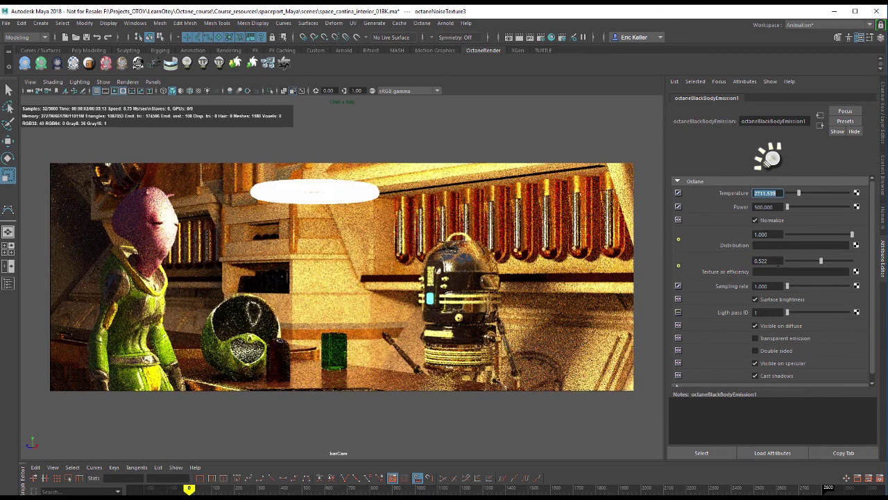
left_click(777, 260)
type("0.25")
key("Return")
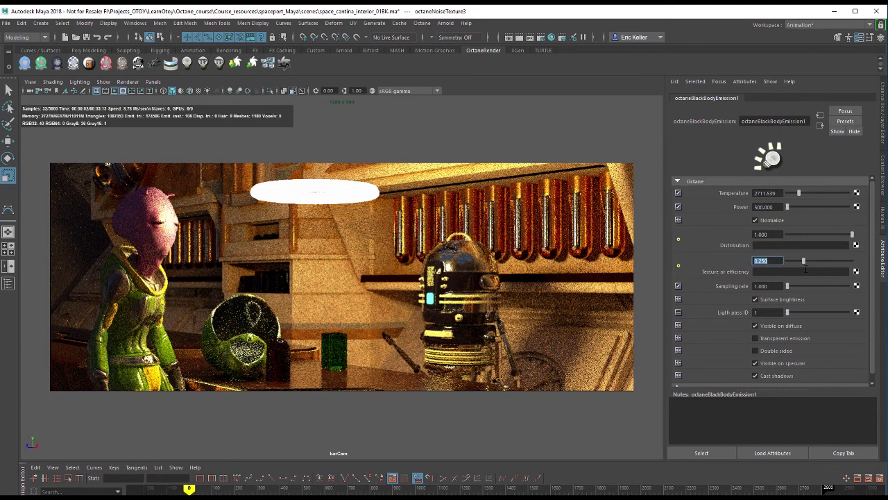
type("0.025")
key("Return")
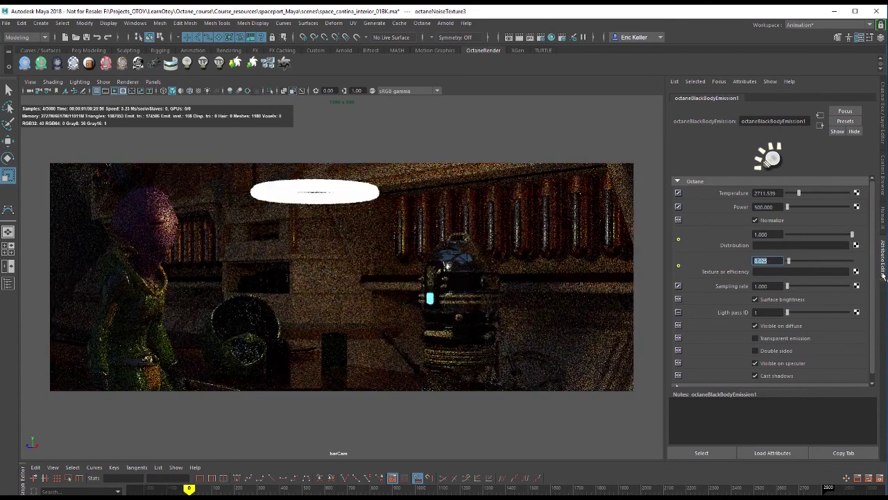
left_click(856, 272)
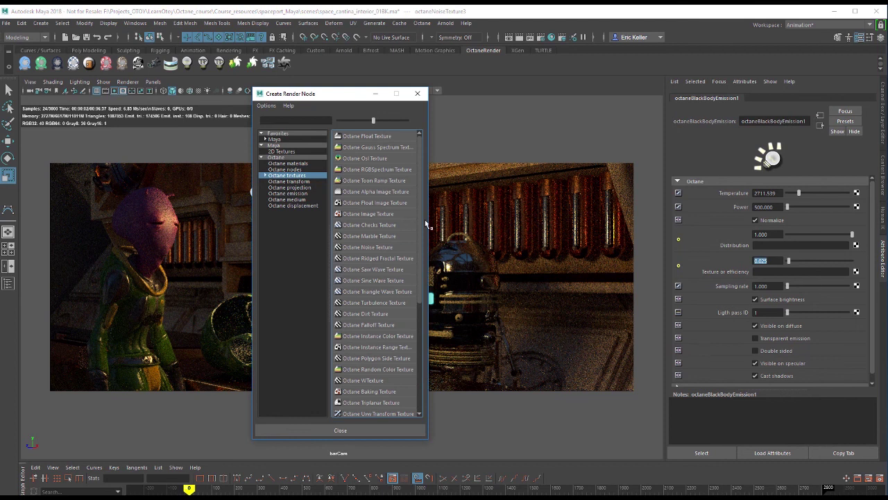
Map an Octane Noise Texture onto efficiency and try out its octaves, omega, contrast and gamma.
left_click(386, 248)
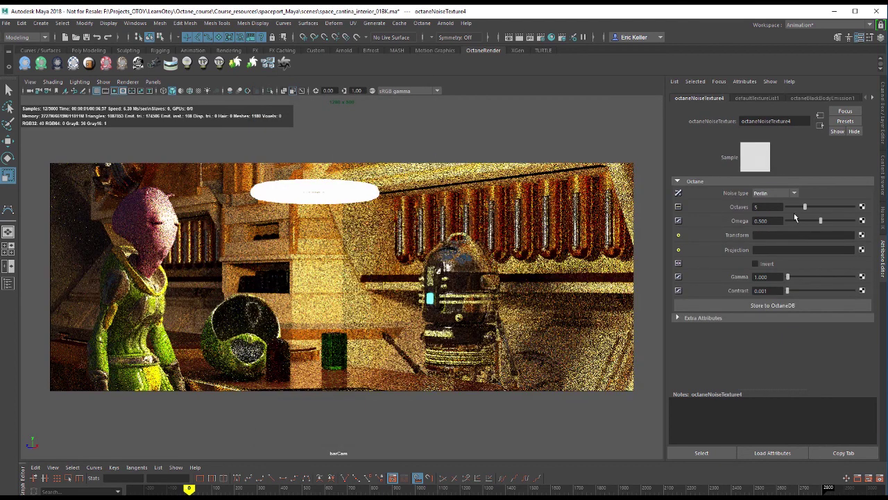
left_click(792, 209)
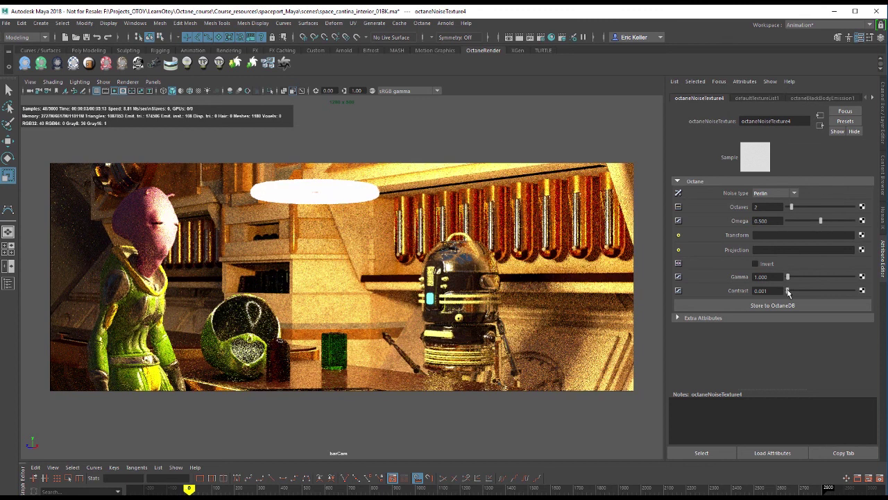
left_click_drag(817, 290, 824, 290)
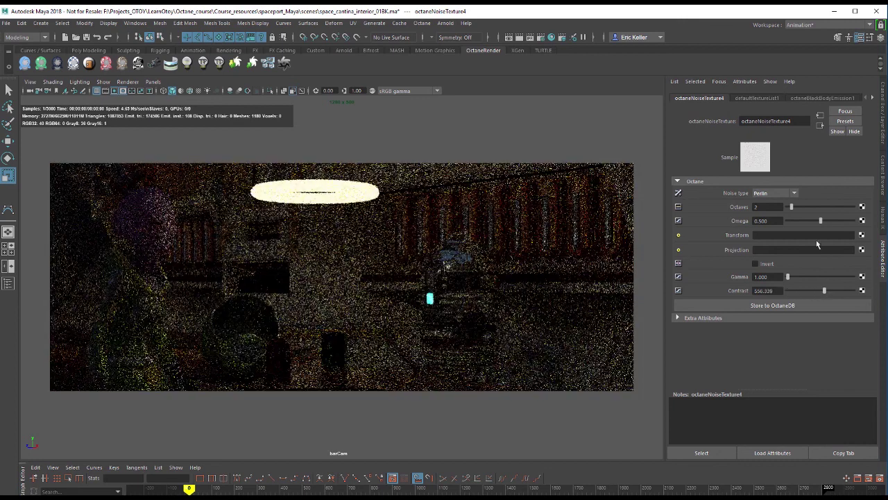
left_click(792, 221)
left_click(793, 220)
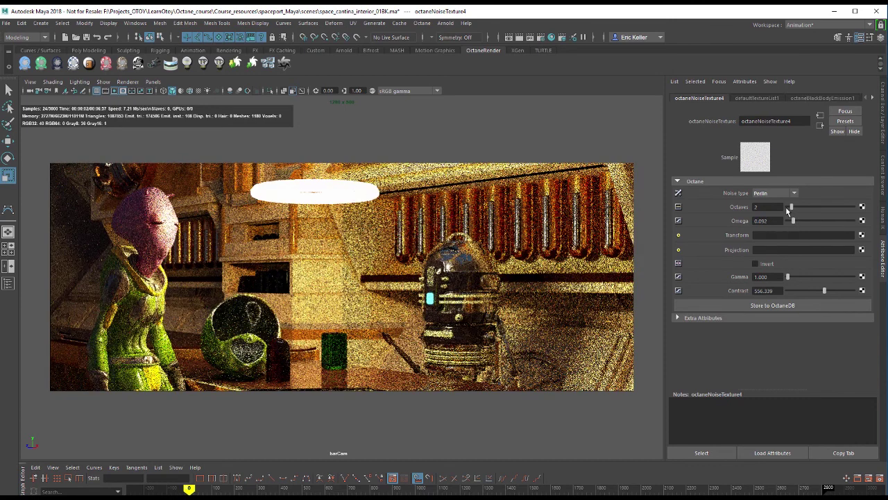
left_click(786, 207)
left_click(810, 207)
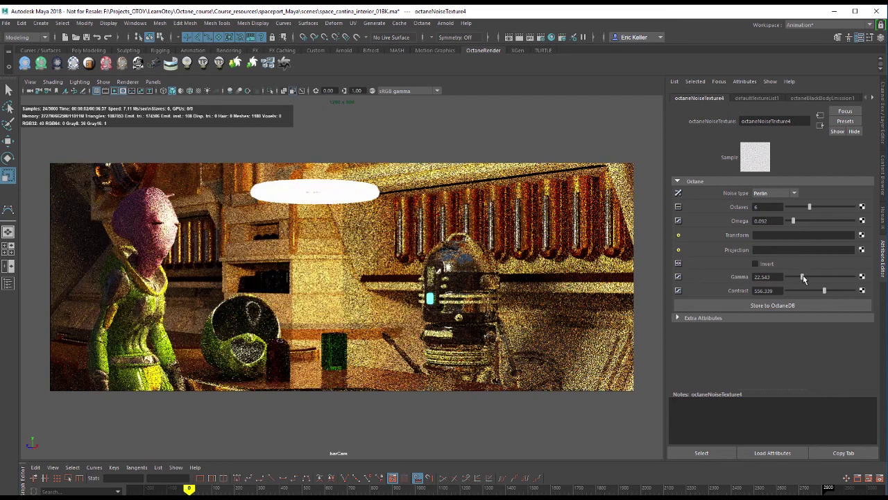
left_click(803, 276)
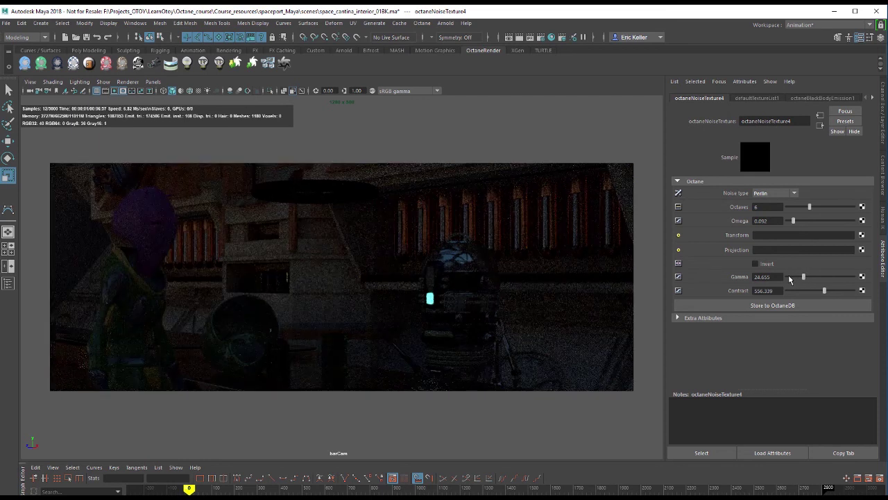
left_click(790, 276)
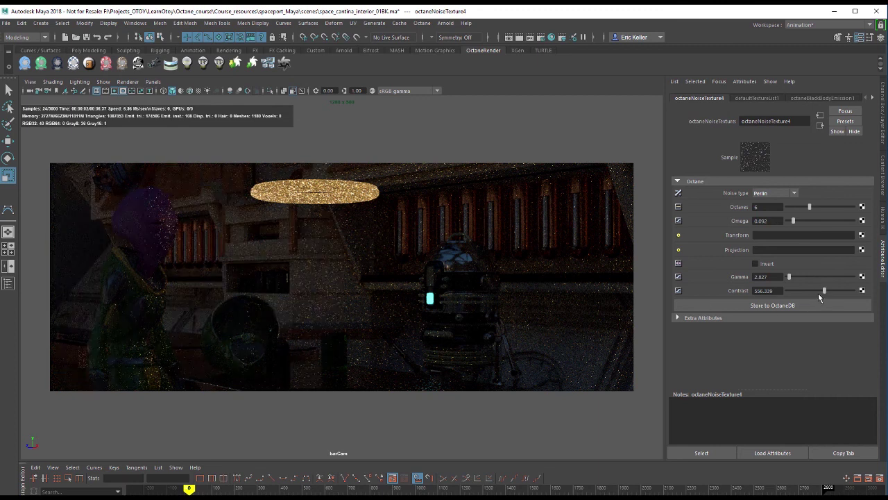
Settle the noise at 2 octaves and omega 0.796, and enter gamma 1.8.
left_click_drag(822, 295, 820, 294)
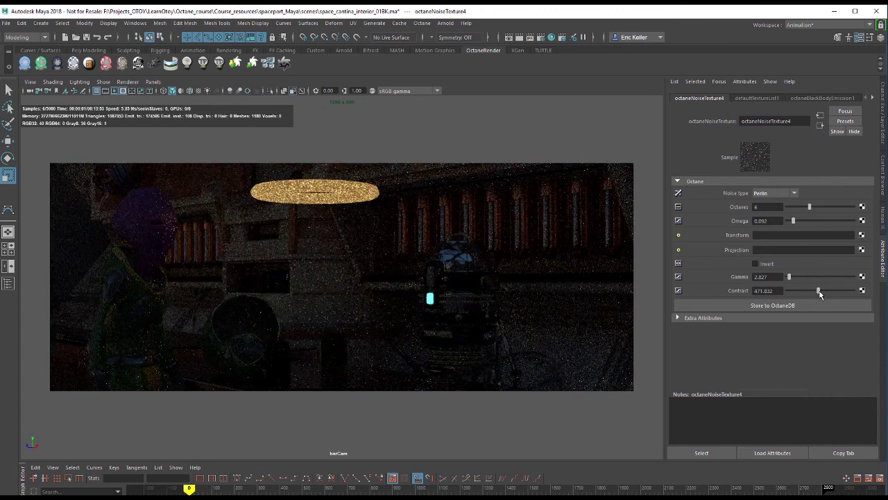
left_click(797, 207)
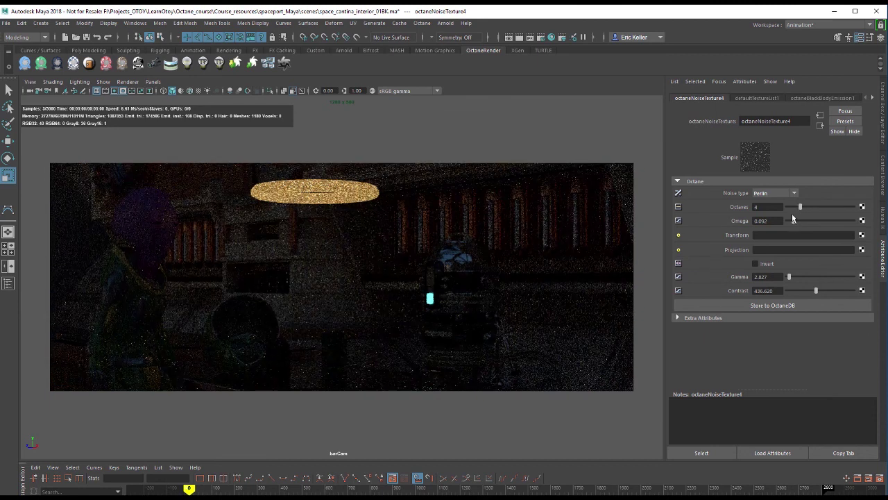
left_click(792, 206)
left_click(810, 220)
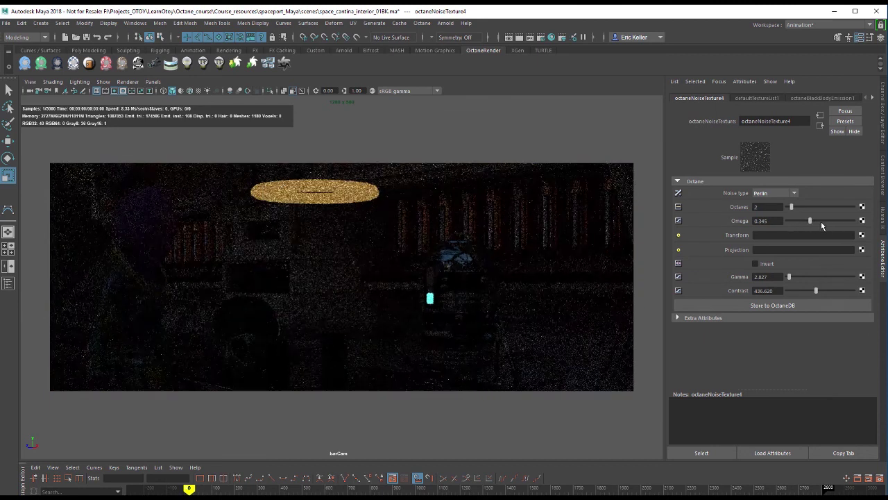
left_click(839, 221)
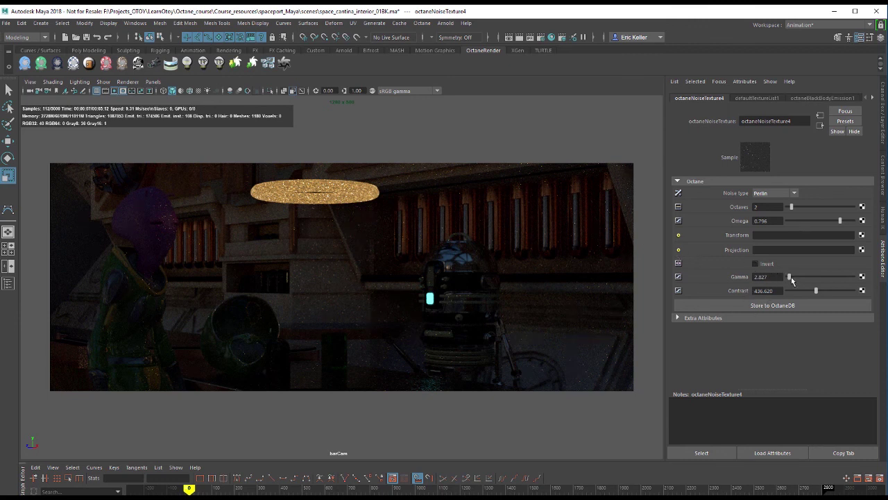
left_click(766, 276)
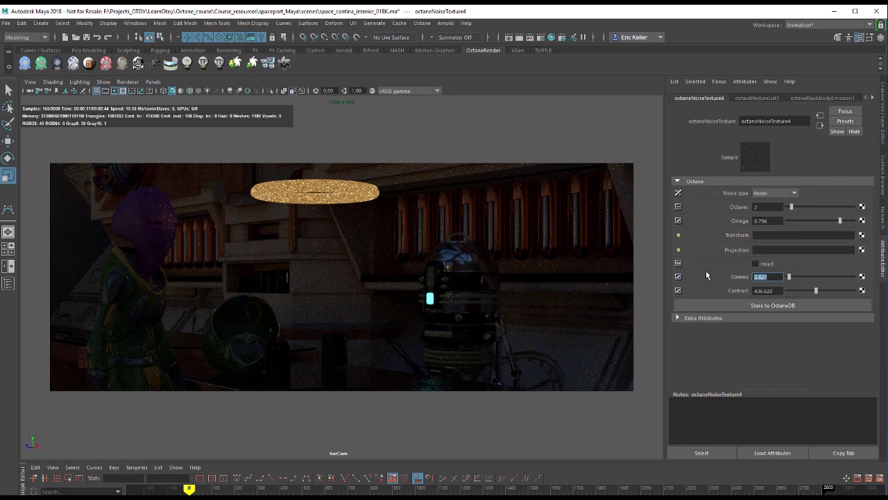
type("1.8")
key("Return")
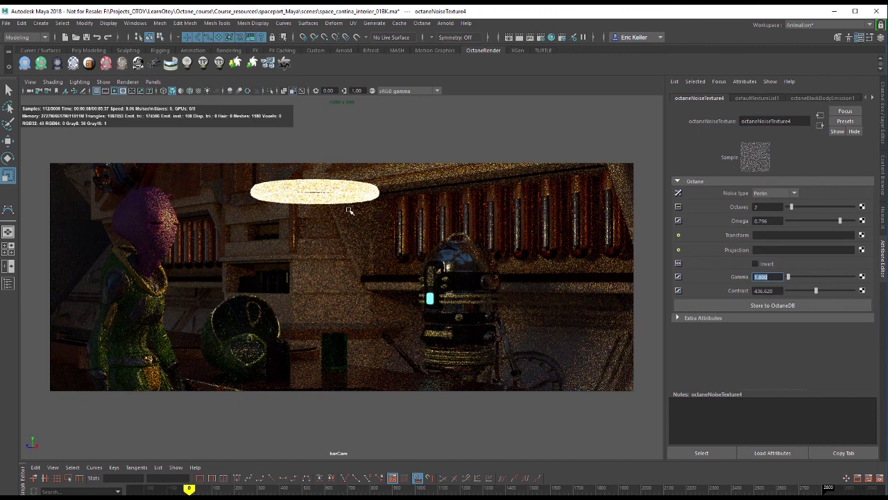
Break the black-body emission connection on tubeLight_emissive's Emission.
left_click(408, 223)
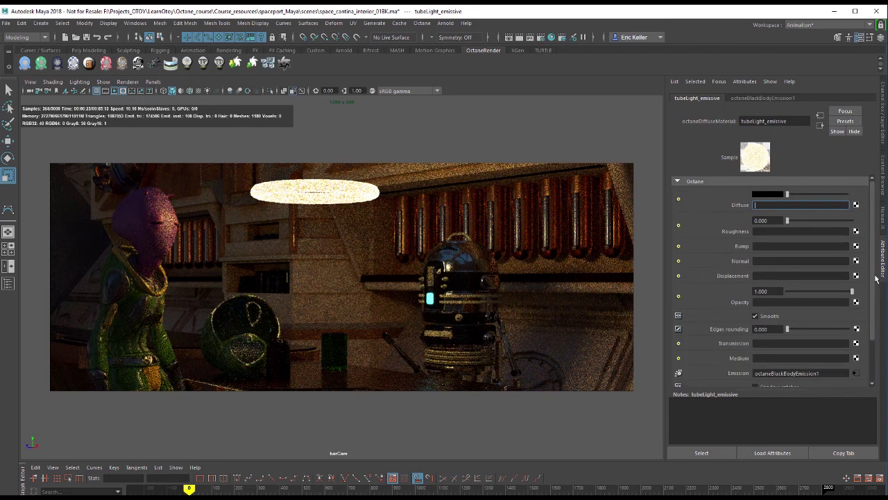
scroll(875, 285, "down", 2)
right_click(741, 320)
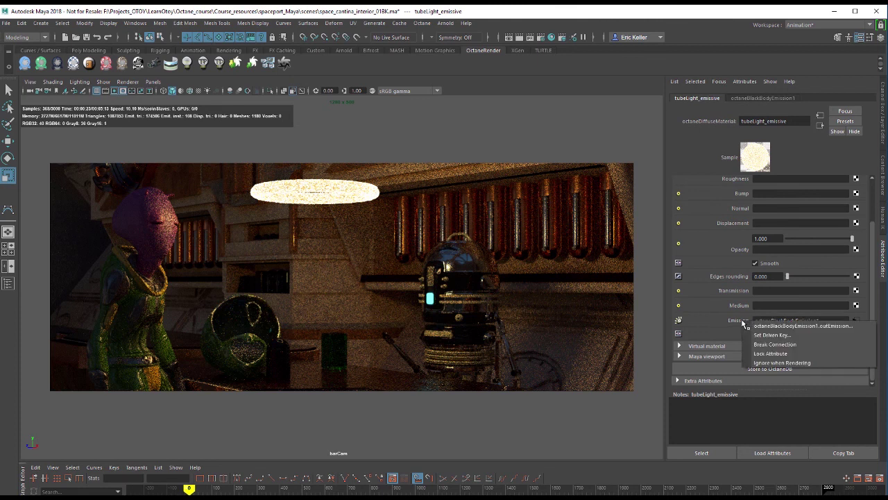
left_click(762, 344)
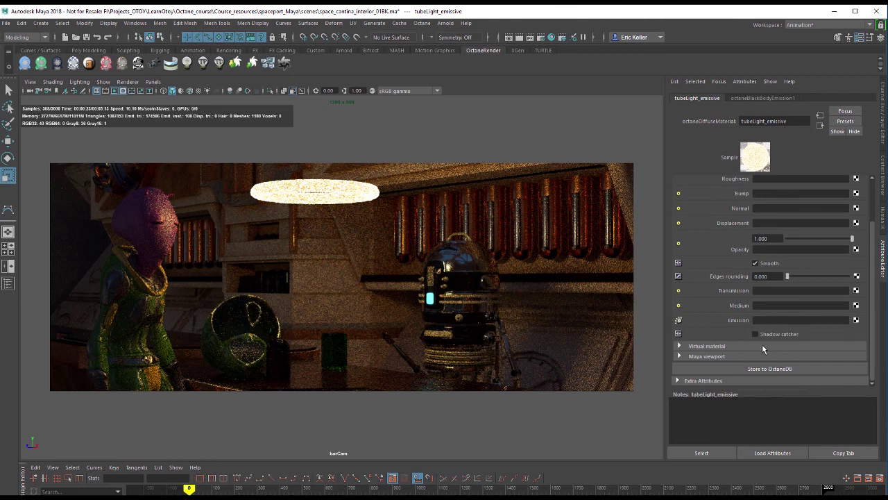
Give tubeLight_emissive an Octane Texture Emission and set its efficiency to 0.5.
left_click(857, 320)
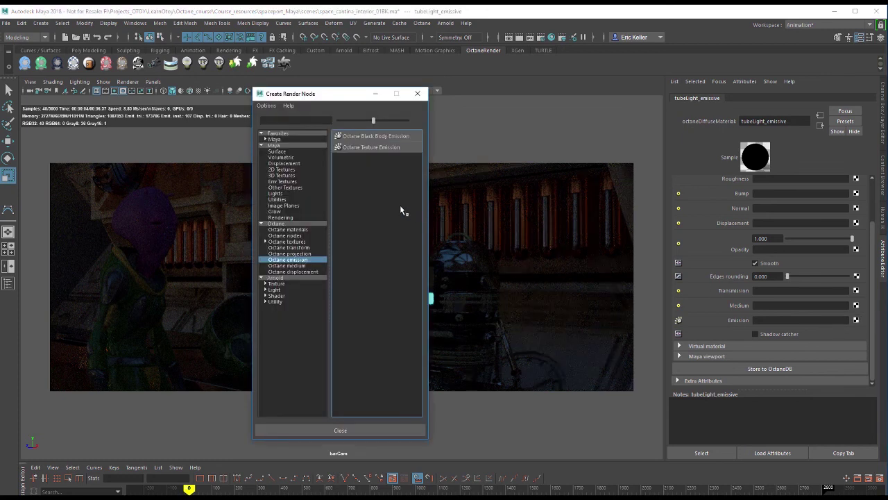
left_click(371, 147)
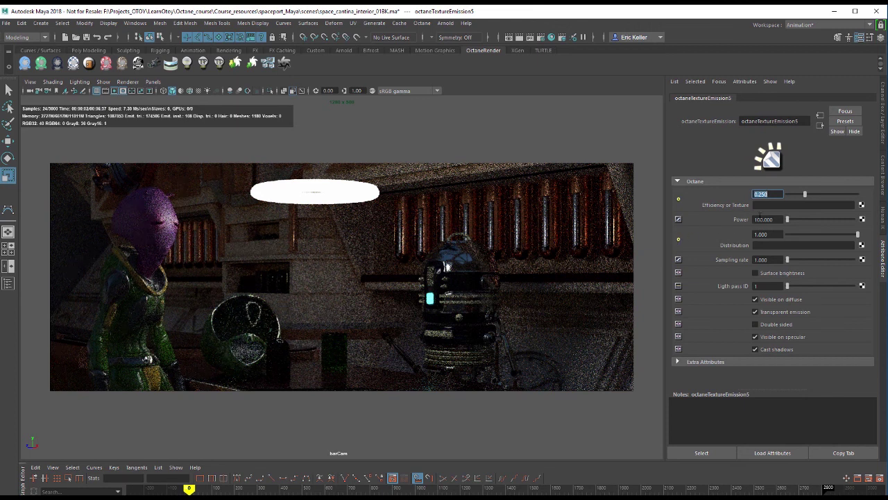
left_click(842, 194)
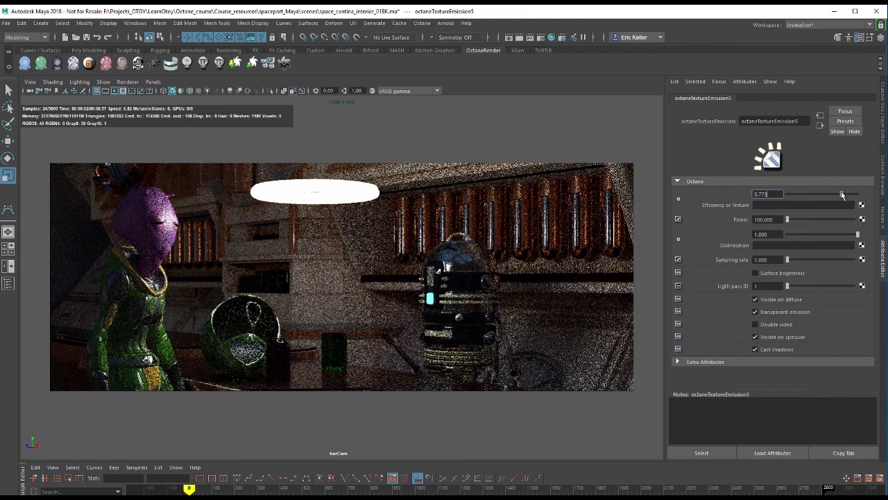
mouse_move(826, 194)
left_mouse_down()
mouse_move(861, 195)
mouse_move(827, 195)
left_mouse_up()
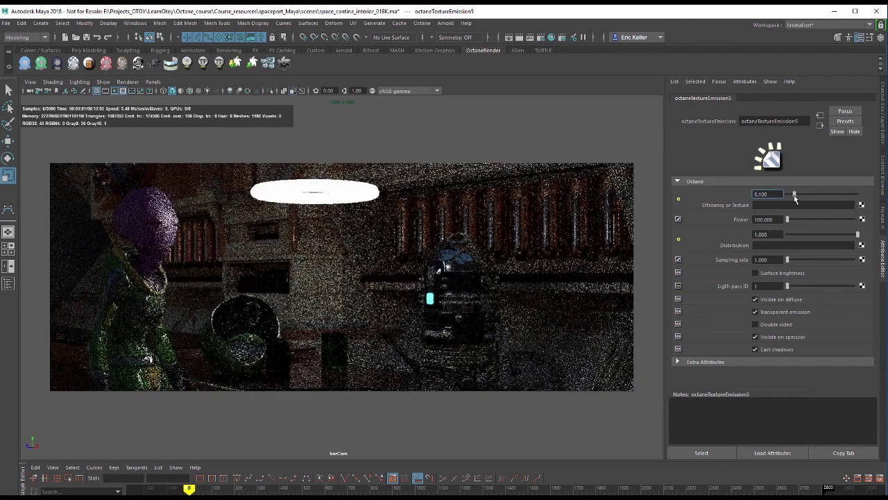
left_click_drag(795, 198, 823, 198)
Drive the emission efficiency with an RGB spectrum texture coloured lime green.
left_click(862, 205)
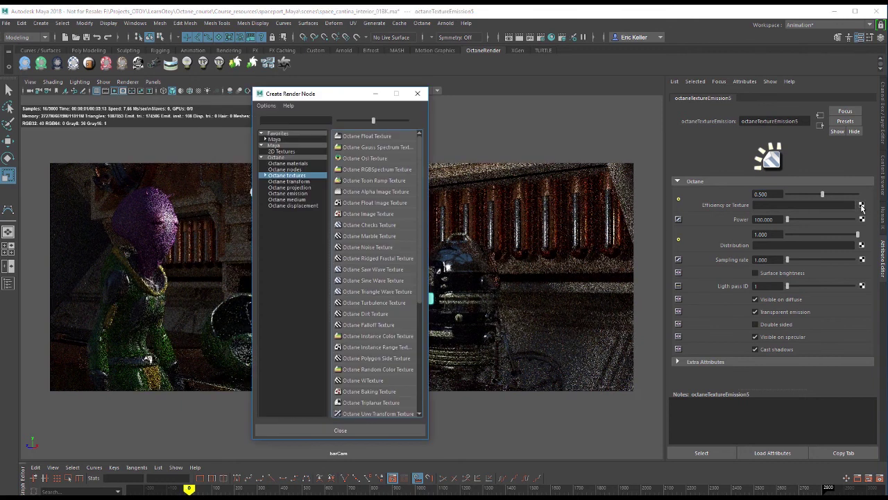
left_click(389, 171)
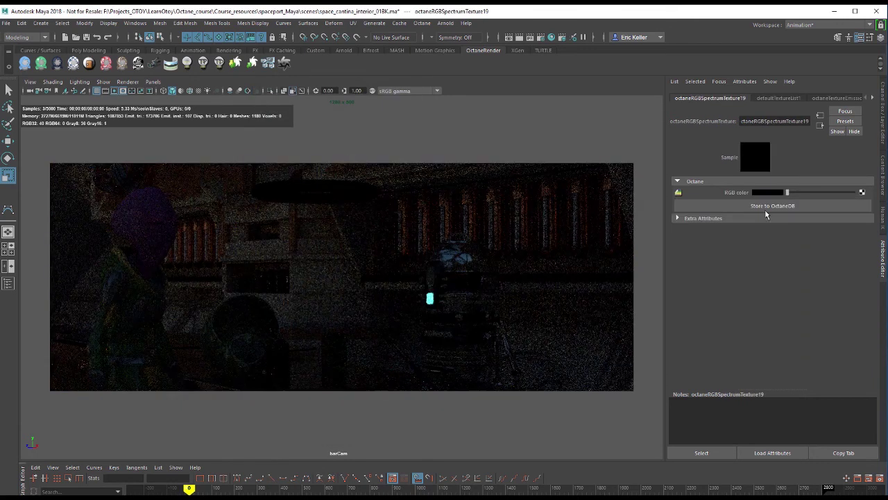
left_click(771, 195)
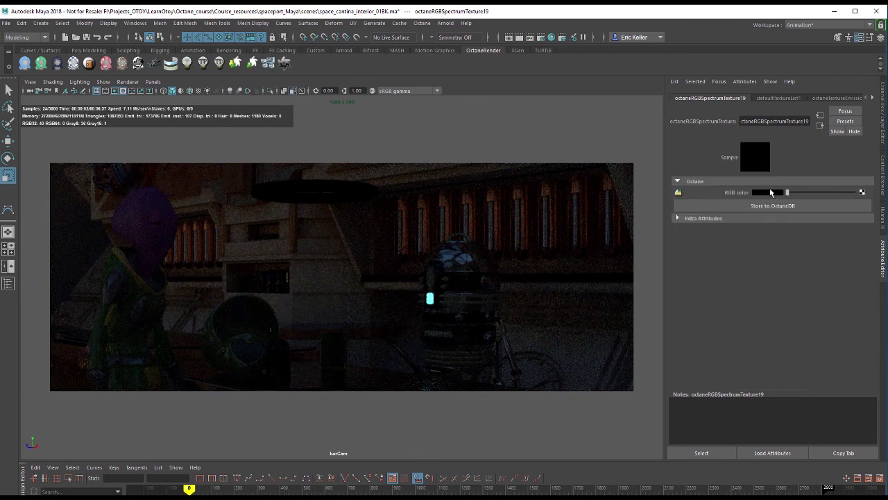
left_click(771, 193)
left_click(838, 180)
left_click(850, 210)
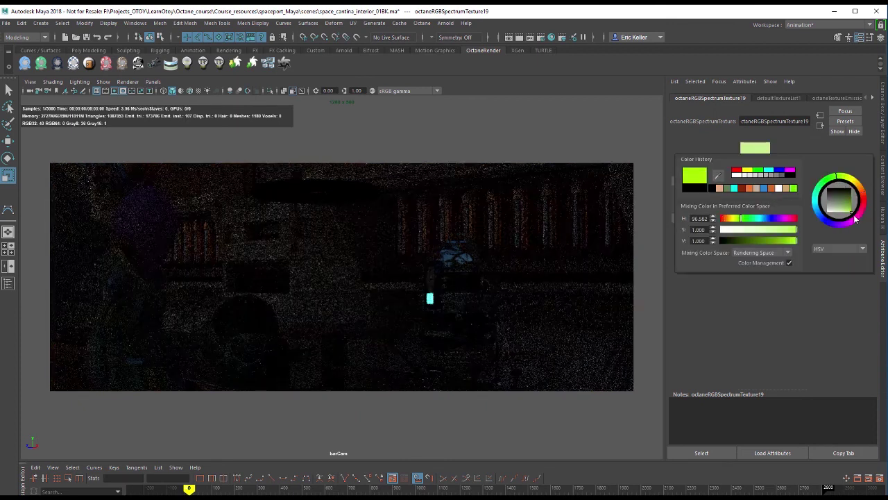
left_click_drag(841, 207, 845, 210)
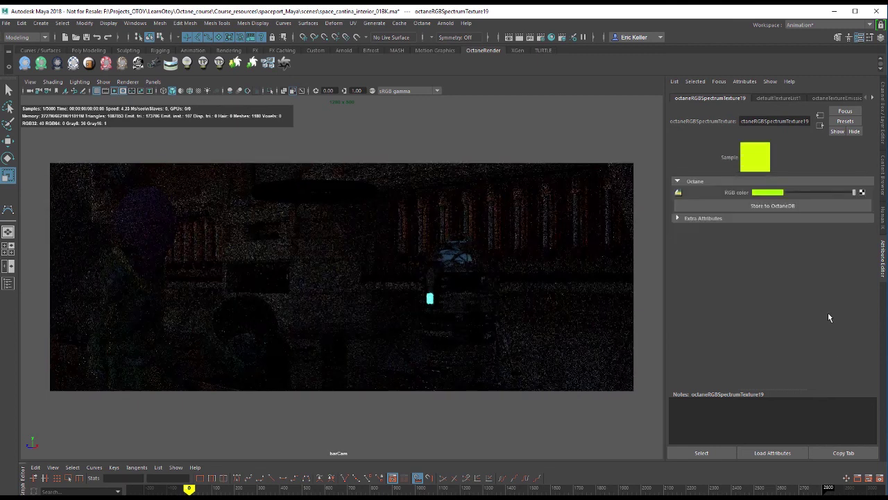
Set octaneTextureEmission5's Power to 100.
left_click(820, 125)
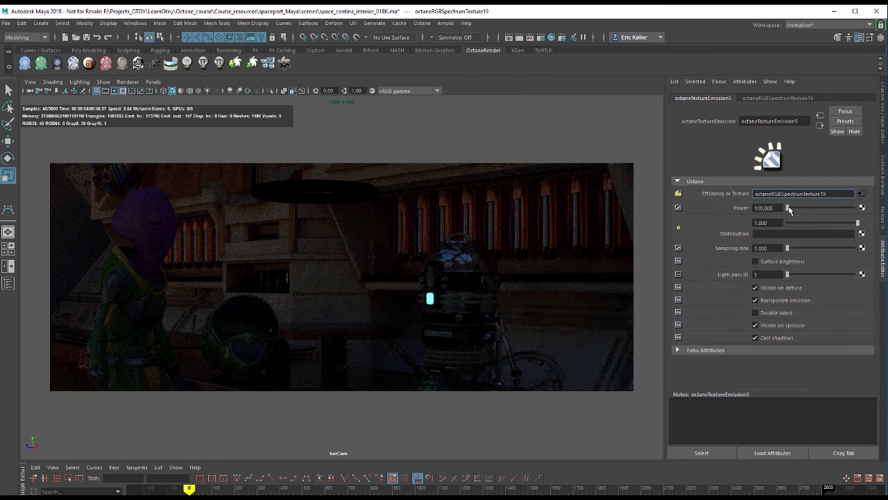
left_click_drag(790, 211, 787, 211)
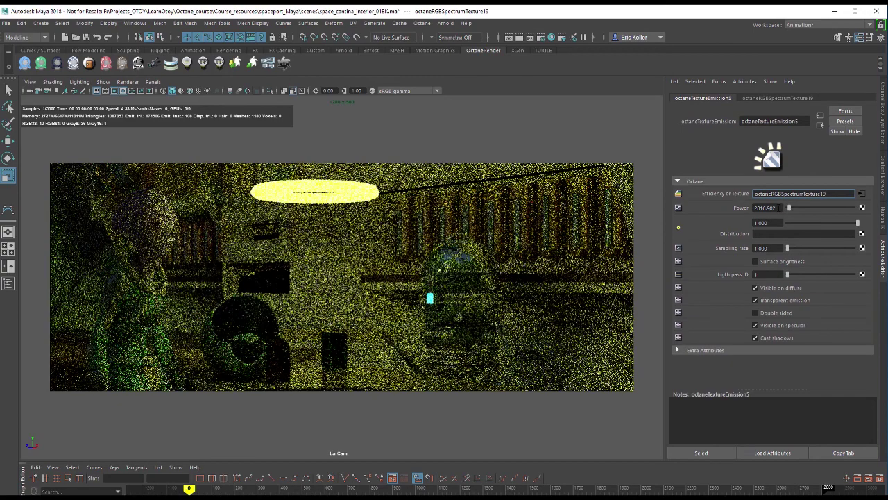
type("100")
key("Return")
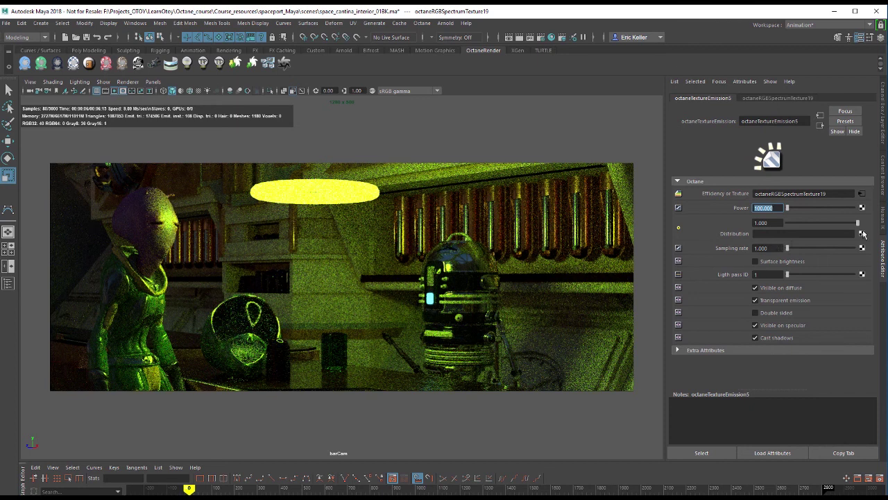
Recolour octaneRGBSpectrumTexture19 to a warm yellow-orange.
left_click(862, 194)
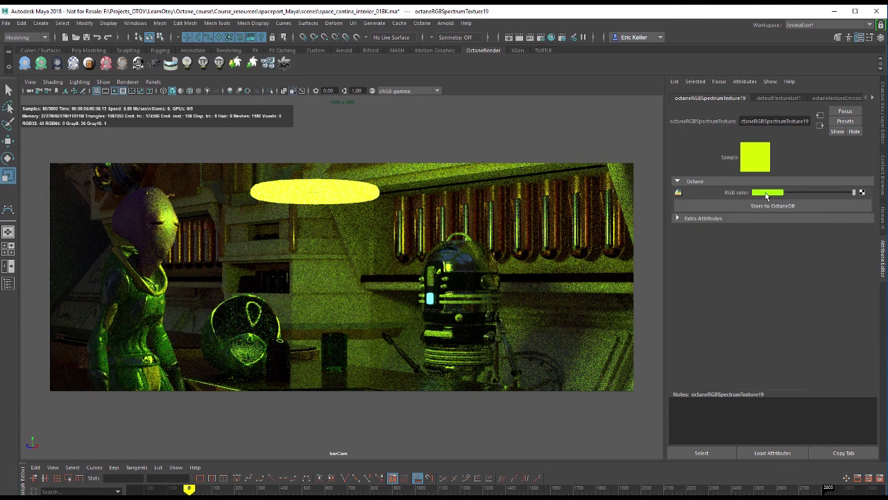
left_click(767, 196)
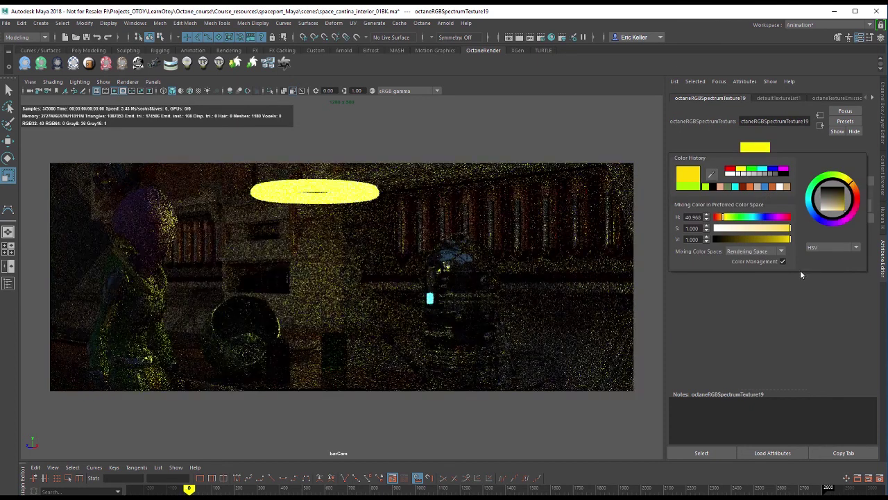
left_click(821, 126)
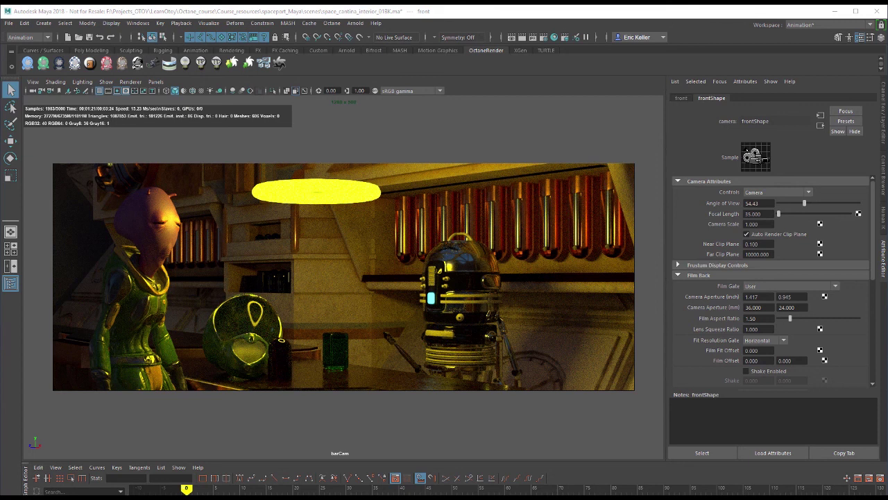
In the Outliner, expand bar_GEO > emissive_surfaces > lightPlanes.
left_click(10, 283)
left_click_drag(201, 110, 255, 120)
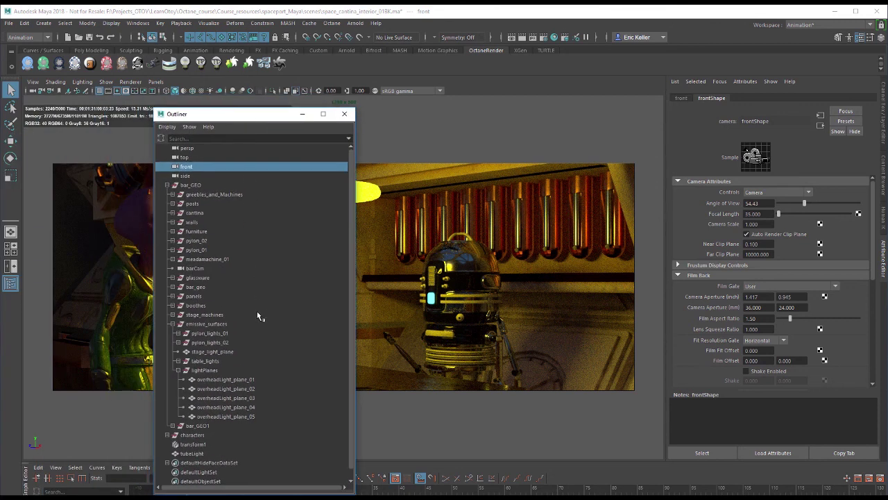
left_click(196, 185)
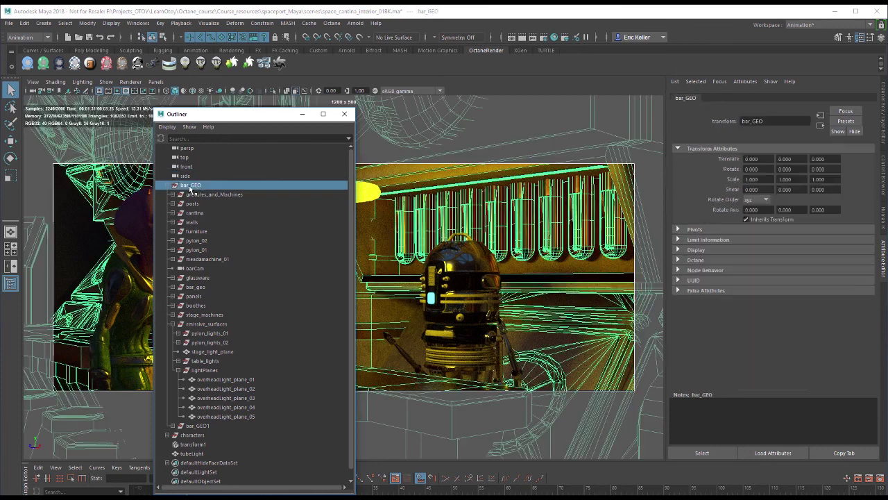
left_click(209, 324)
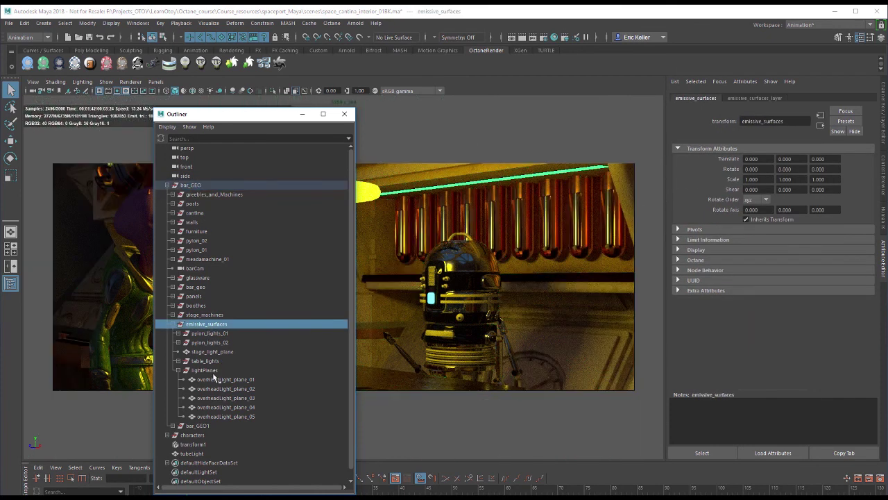
left_click(210, 371)
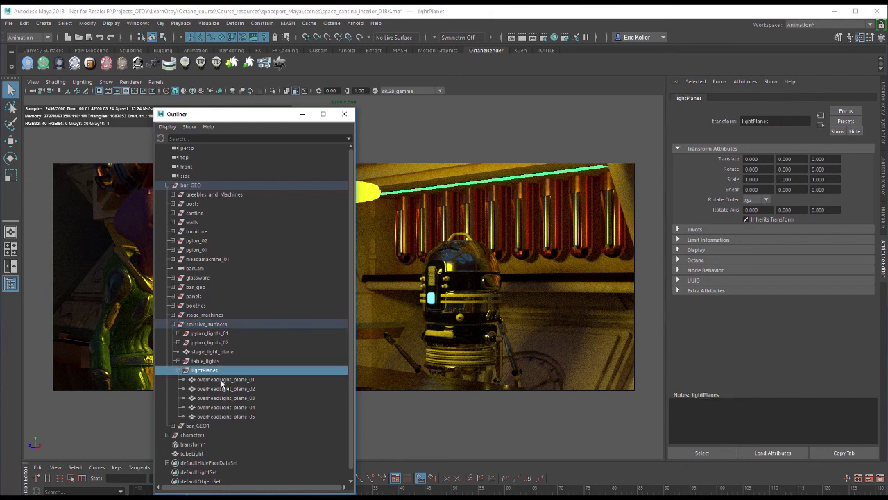
Select overheadLight_plane_03 and show its light_emissive material attributes.
left_click(236, 380)
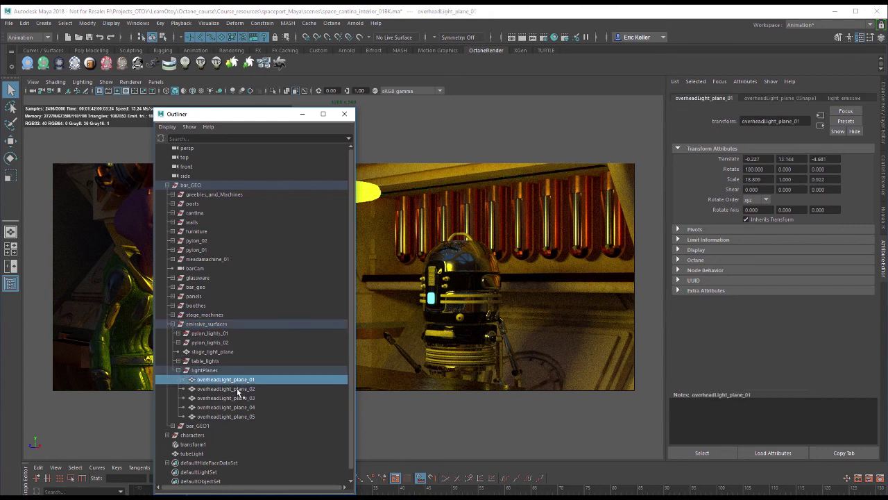
left_click(240, 389)
left_click(244, 399)
left_click(250, 407)
left_click(254, 398)
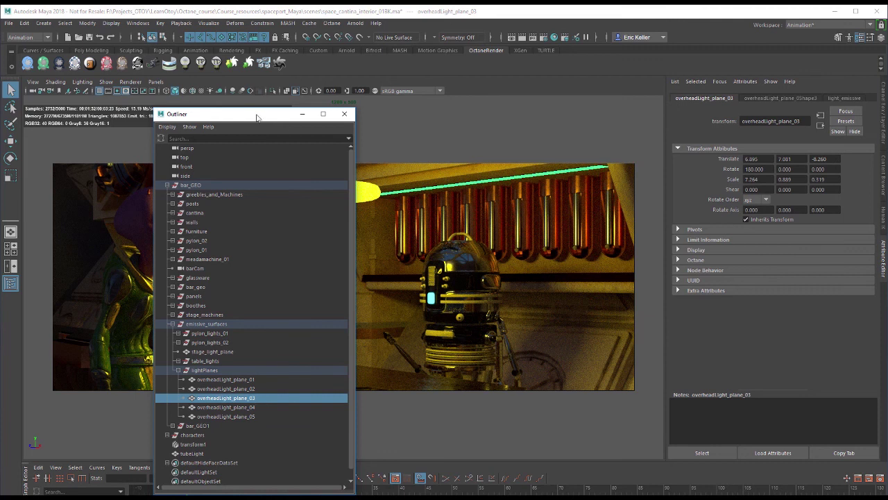
left_click(344, 114)
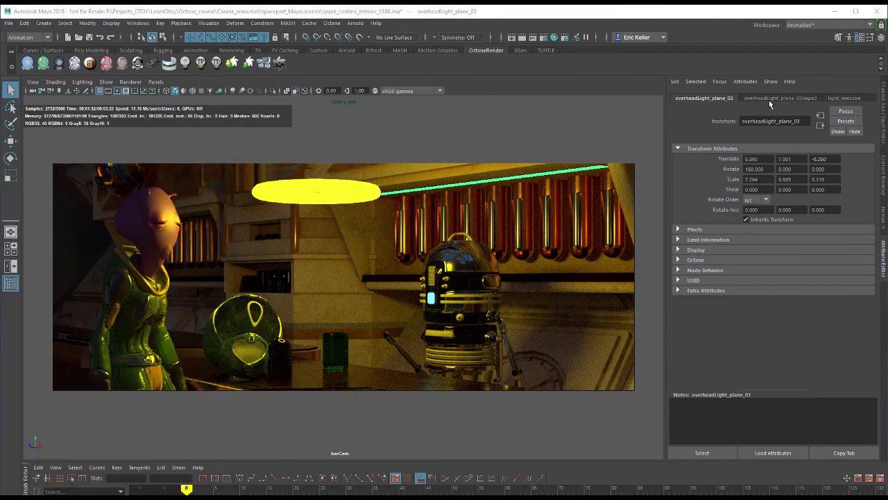
left_click(773, 99)
left_click(843, 99)
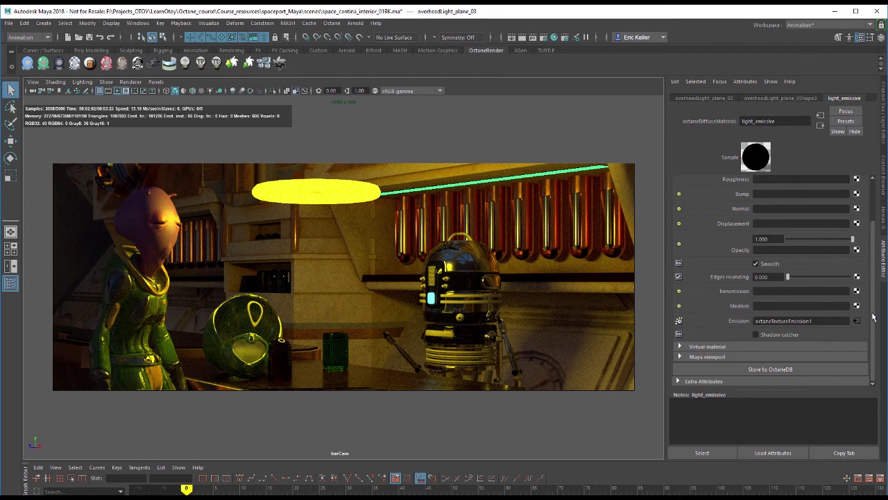
Recolour the light strips' octaneRGBSpectrumTexture1 to a pale peach.
scroll(876, 318, "up", 1)
scroll(875, 318, "down", 1)
left_click(857, 320)
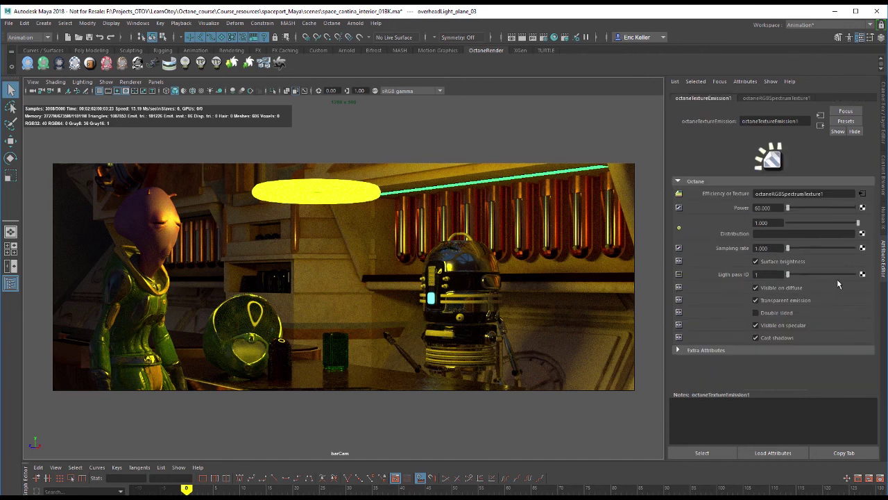
left_click(864, 196)
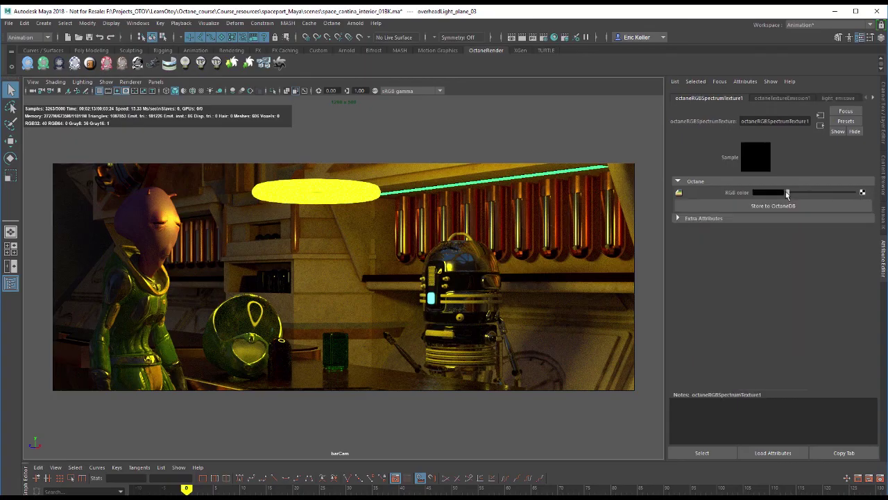
left_click_drag(788, 194, 813, 193)
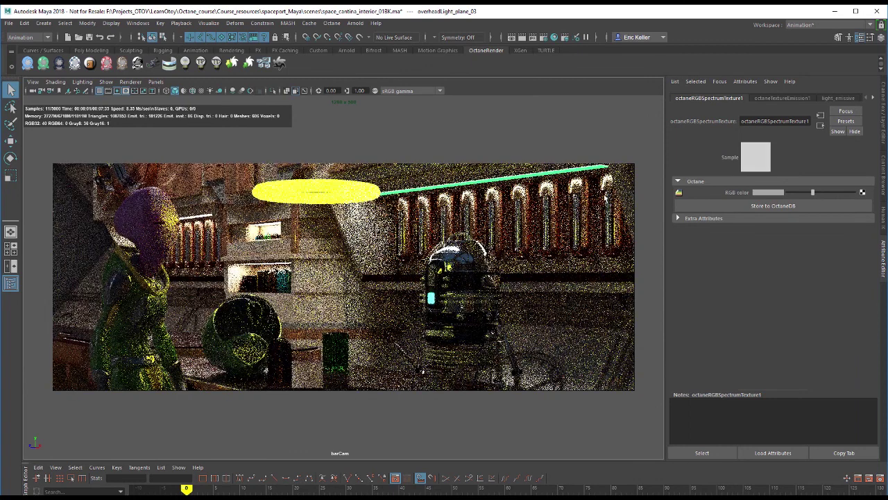
left_click(769, 192)
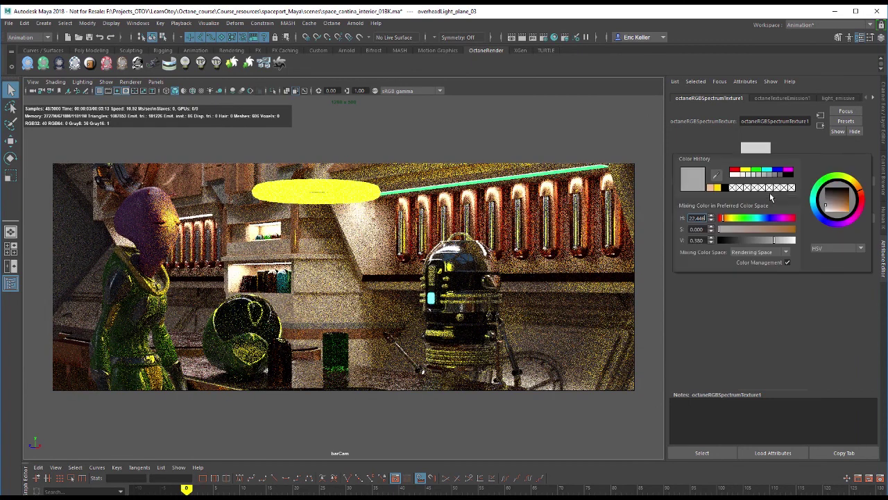
left_click(840, 215)
left_click(840, 215)
left_click(841, 212)
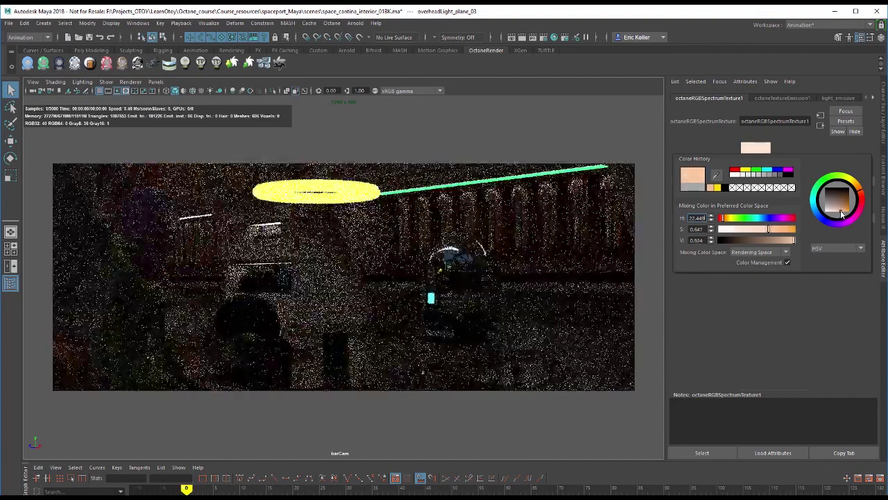
Lower octaneTextureEmission1's Power from 60 to 40.
left_click(821, 125)
left_click_drag(781, 206, 743, 210)
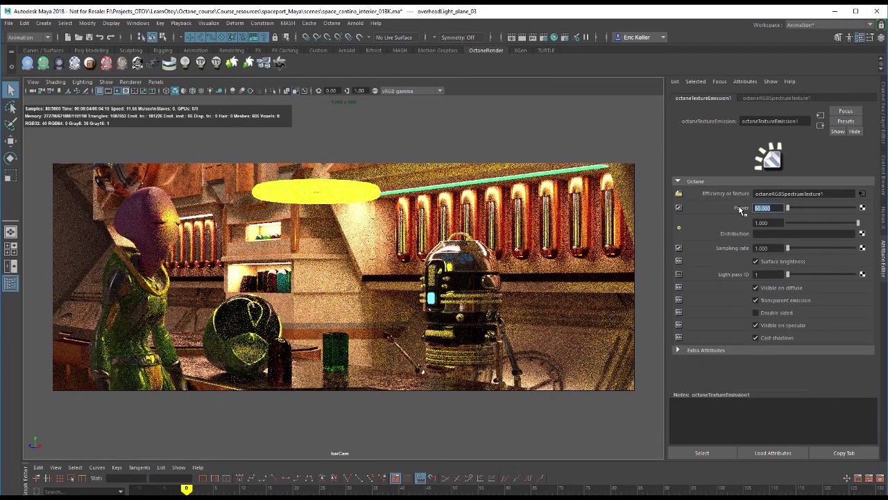
type("40")
key("Return")
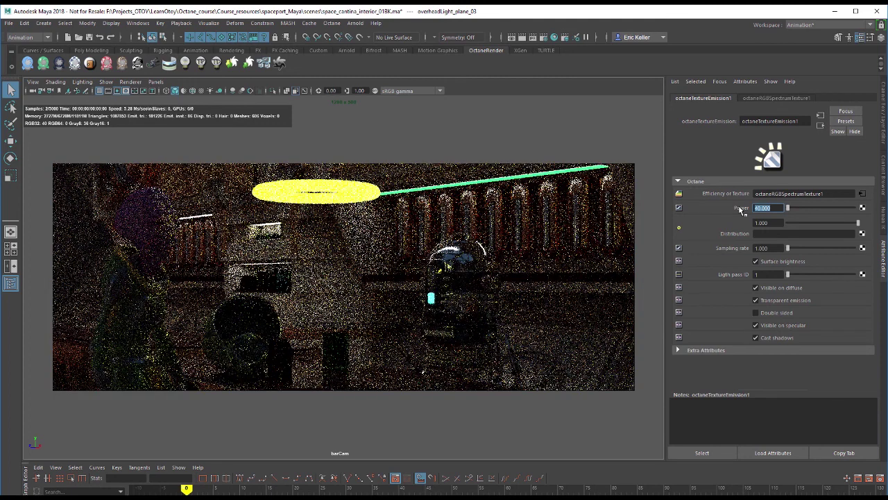
Remove the yellow tubeLight ceiling disc, then switch the viewport to the persp camera.
left_click(363, 188)
key("Delete")
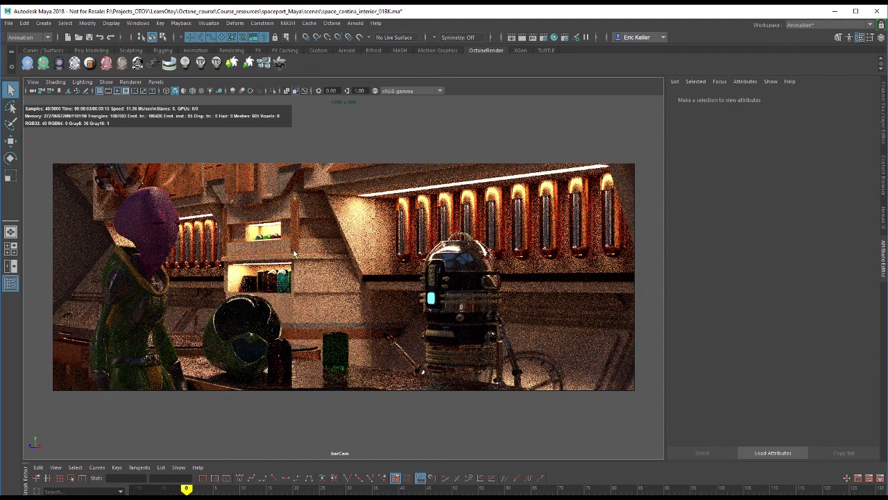
left_click(156, 82)
mouse_move(208, 91)
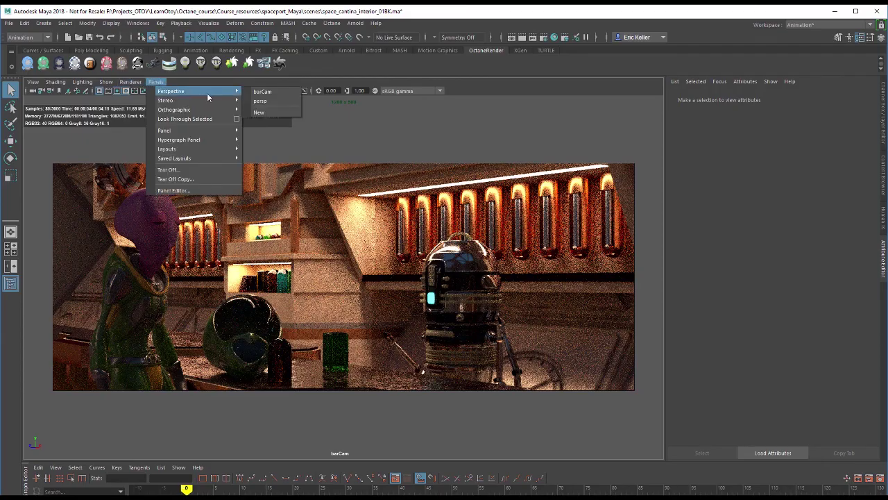
left_click(271, 102)
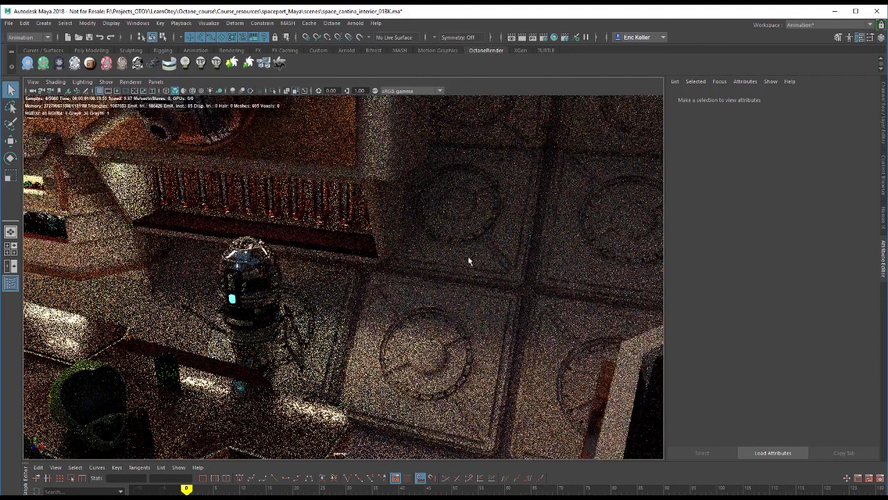